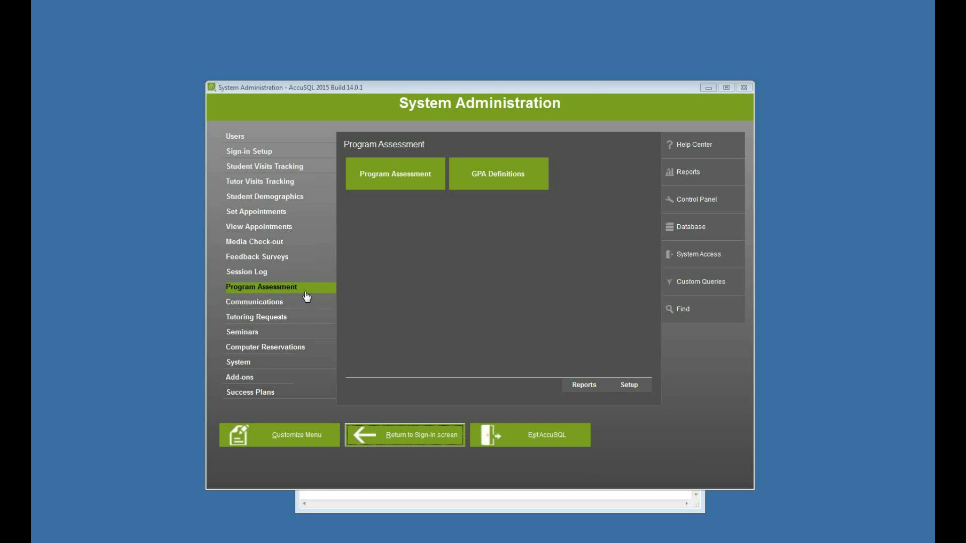
Open the Program Assessment form and choose the Math Classes category with the MAT220 - Calculus activity.
left_click(416, 180)
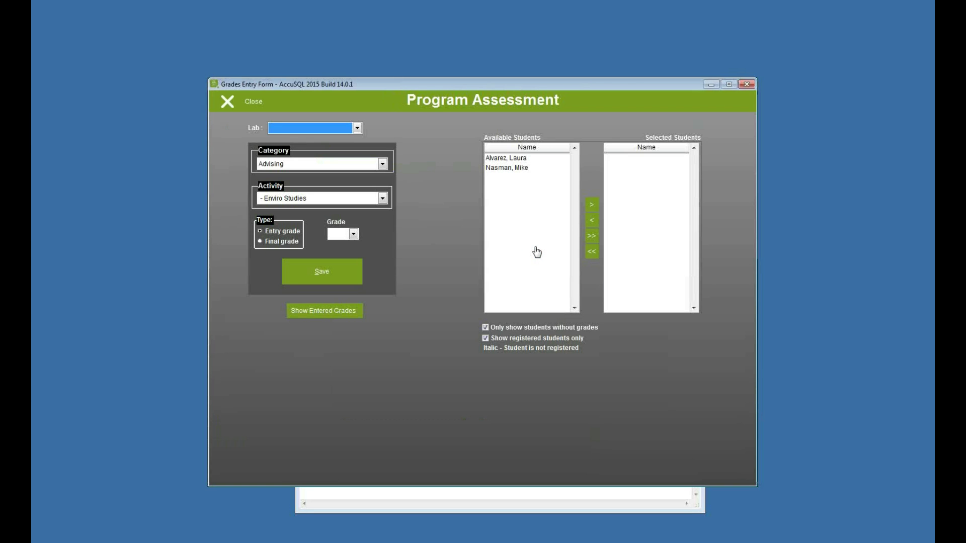
left_click(302, 165)
scroll(403, 222, "down", 2)
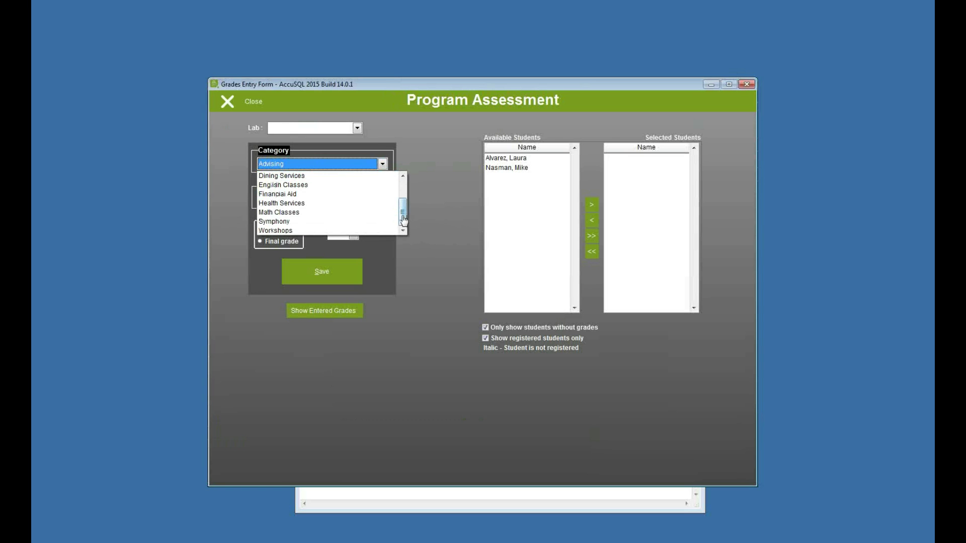
left_click(348, 216)
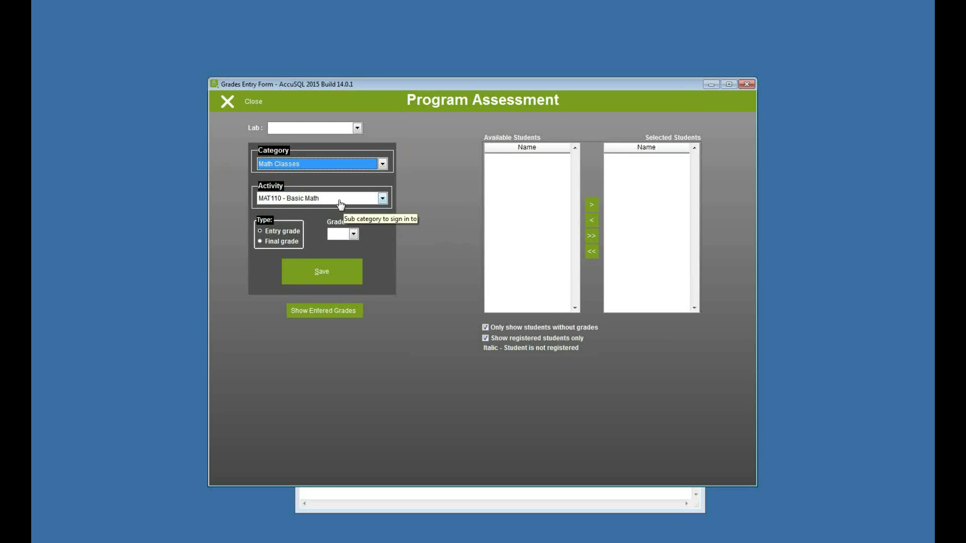
left_click(342, 200)
scroll(401, 269, "down", 3)
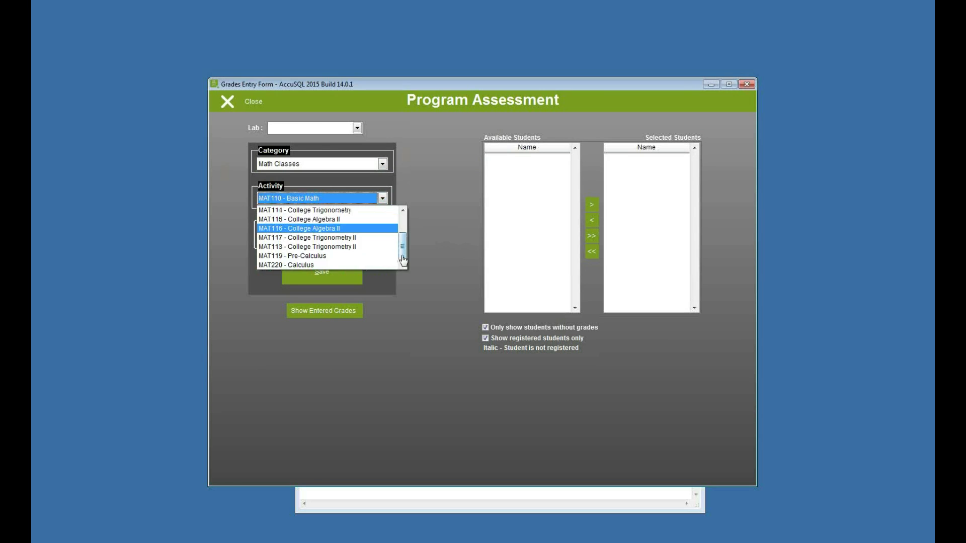
left_click(348, 265)
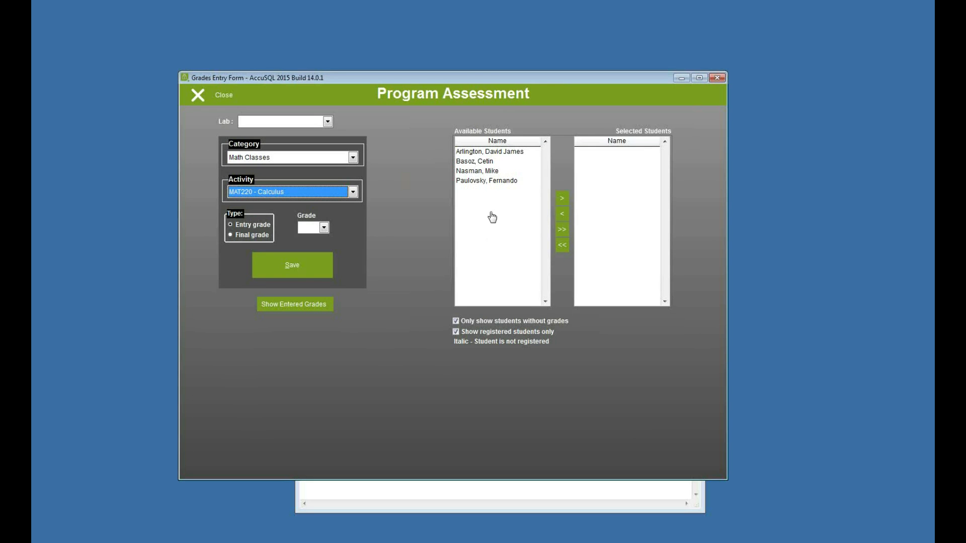
Save an entry grade of C+ for the first student in the available list.
double_click(485, 151)
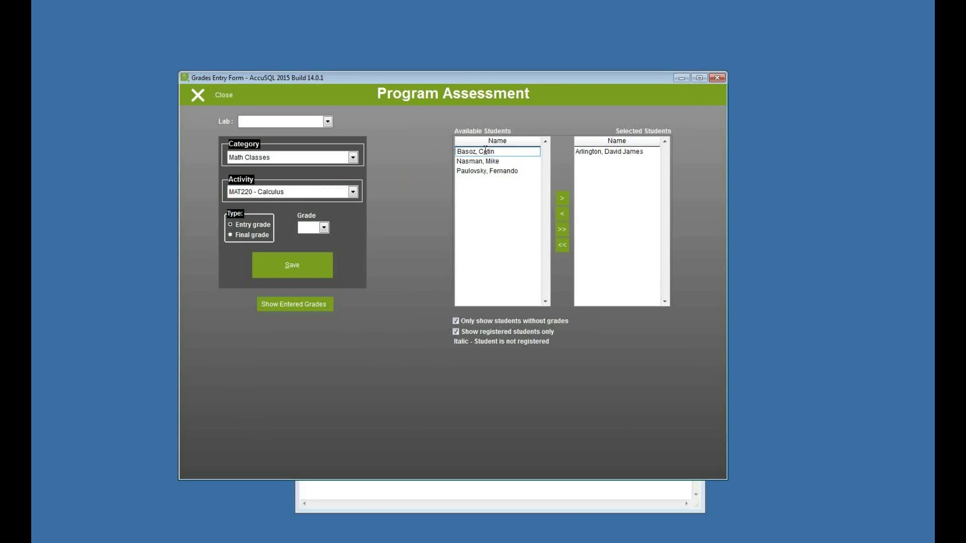
left_click(322, 228)
left_click(409, 297)
left_click(327, 235)
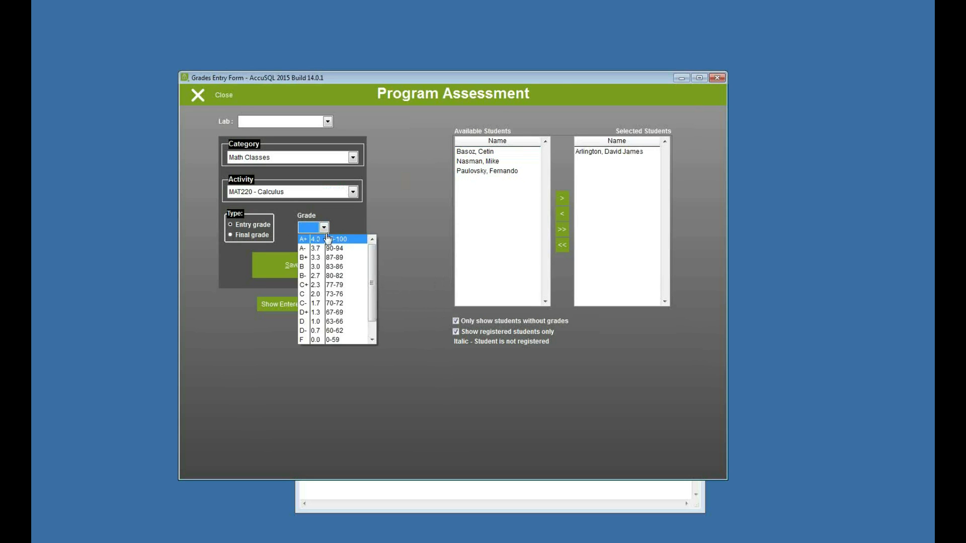
left_click(323, 284)
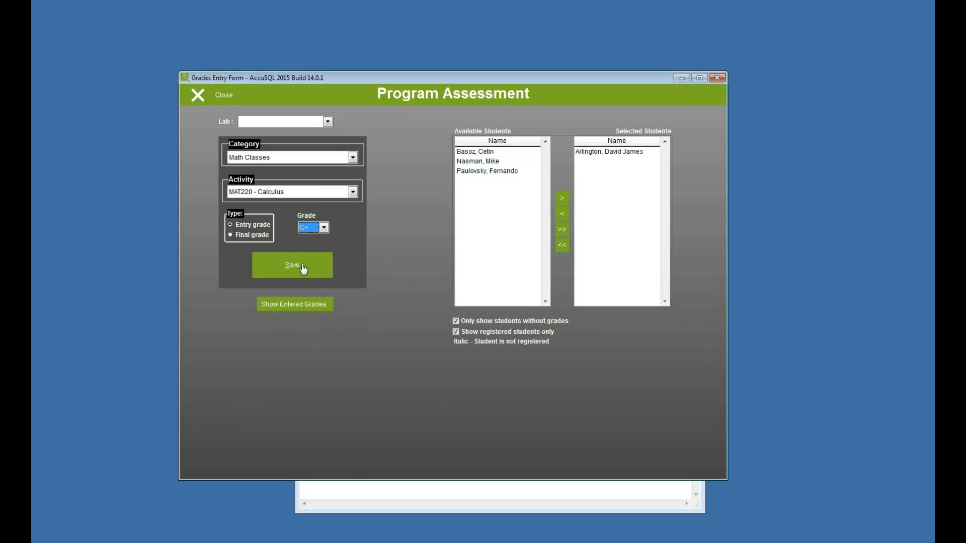
left_click(304, 270)
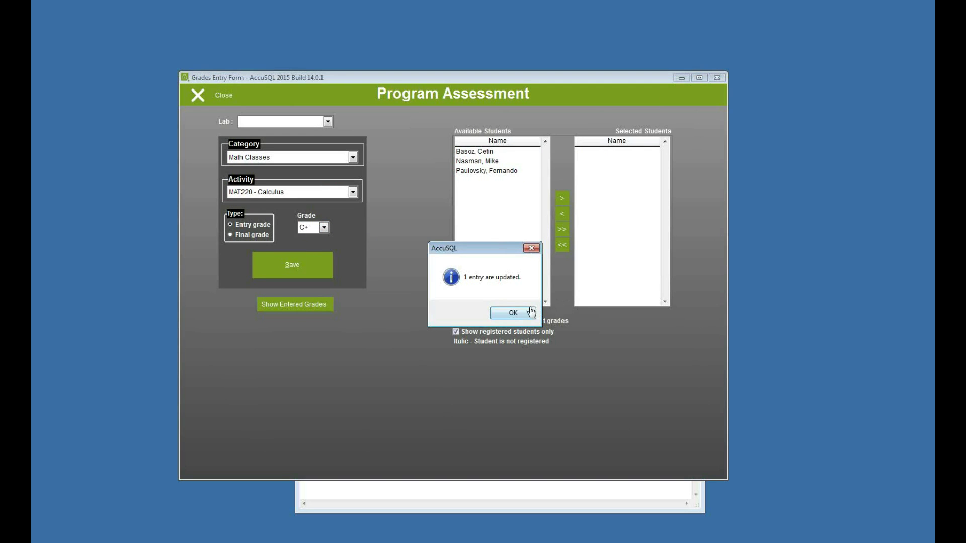
left_click(526, 313)
Save a final grade of B+ for the first and third students in the available list.
left_click(242, 241)
left_click(247, 224)
double_click(502, 153)
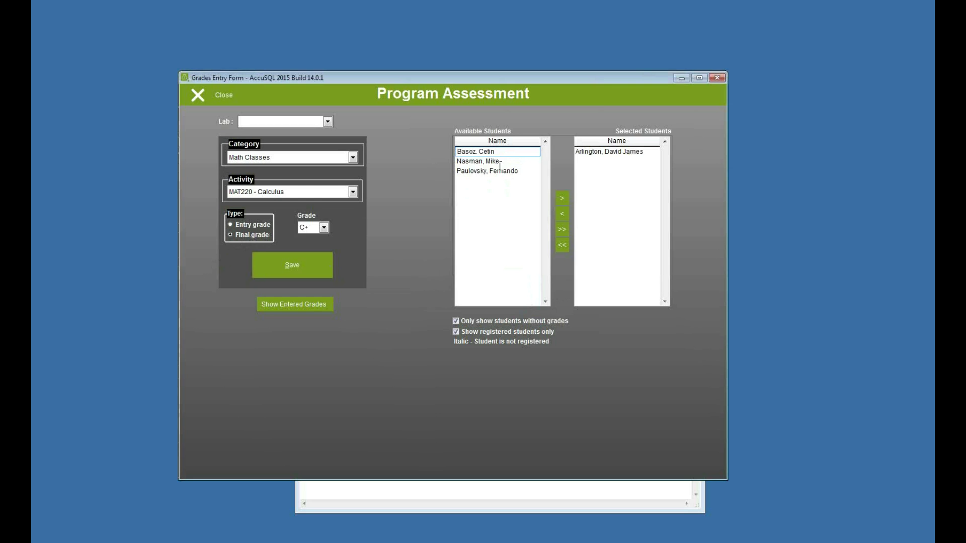
double_click(491, 162)
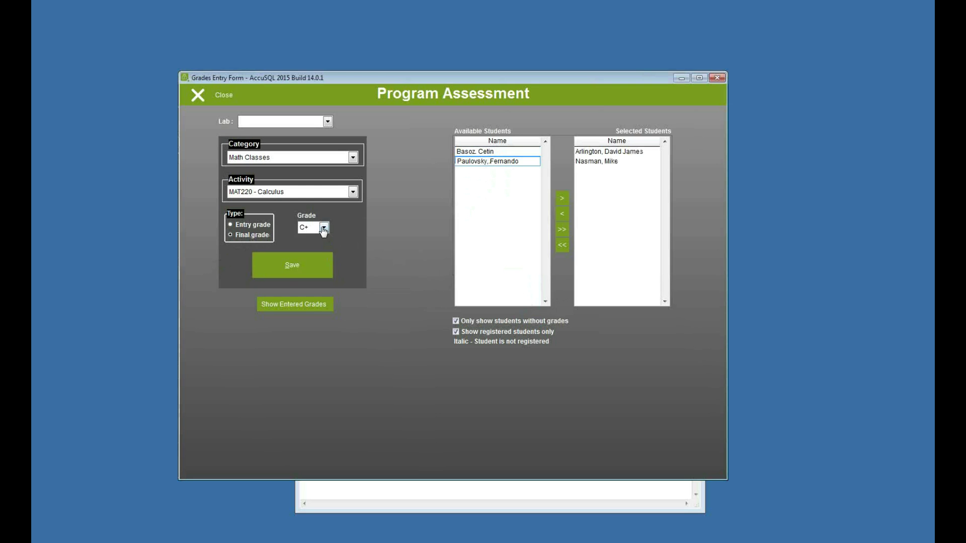
left_click(323, 228)
left_click(318, 240)
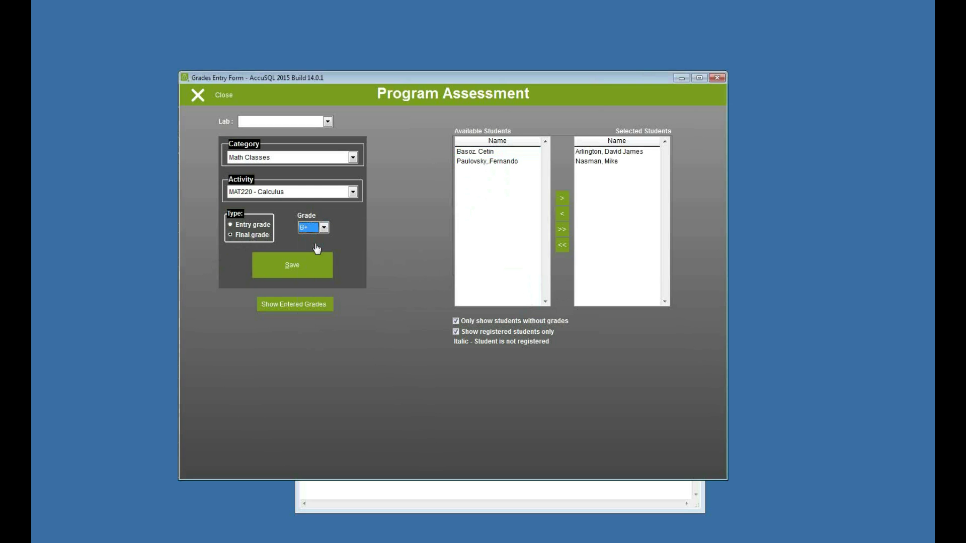
left_click(306, 274)
left_click(514, 315)
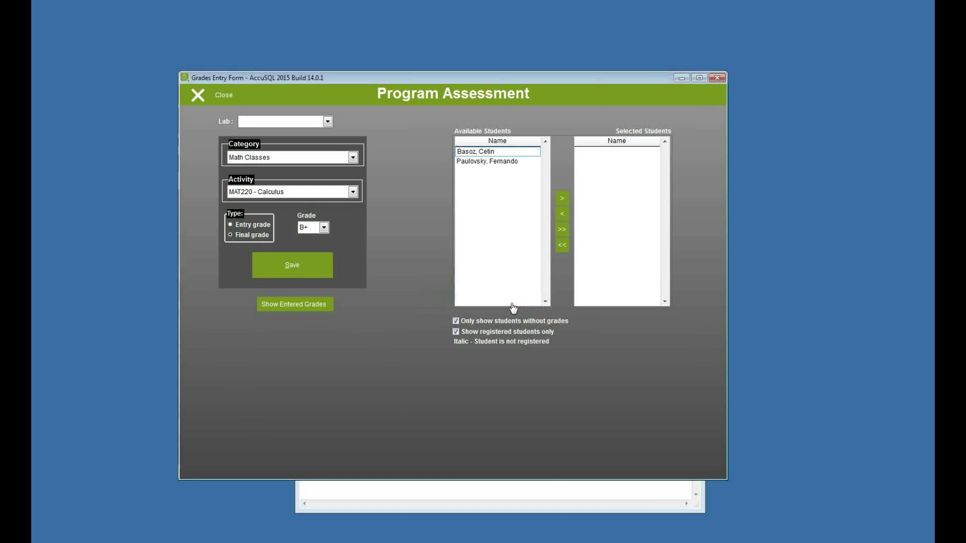
Switch the grade type back to entry grade and review the entered grades for MAT220 - Calculus.
left_click(254, 234)
left_click(305, 304)
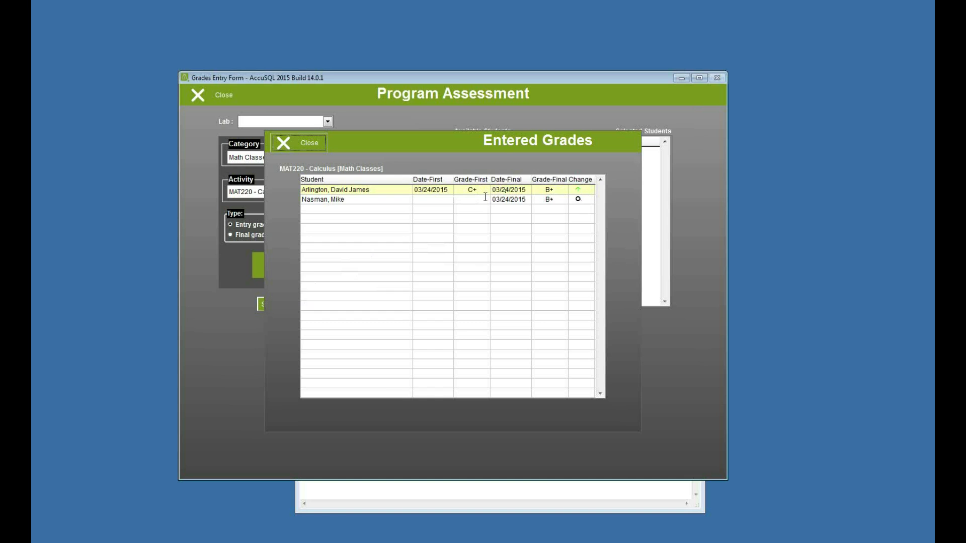
left_click(311, 145)
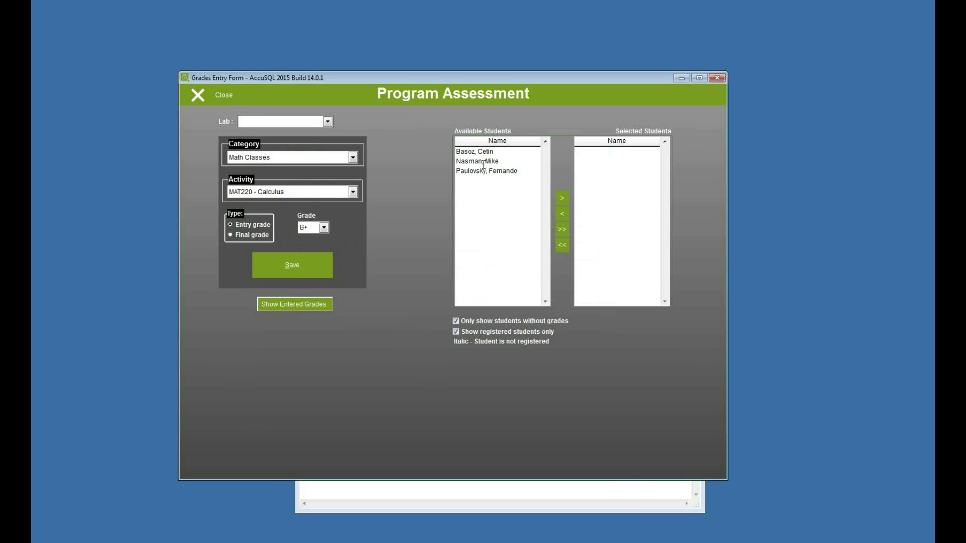
Save an entry grade of C for the second student in the available list.
double_click(481, 162)
left_click(320, 229)
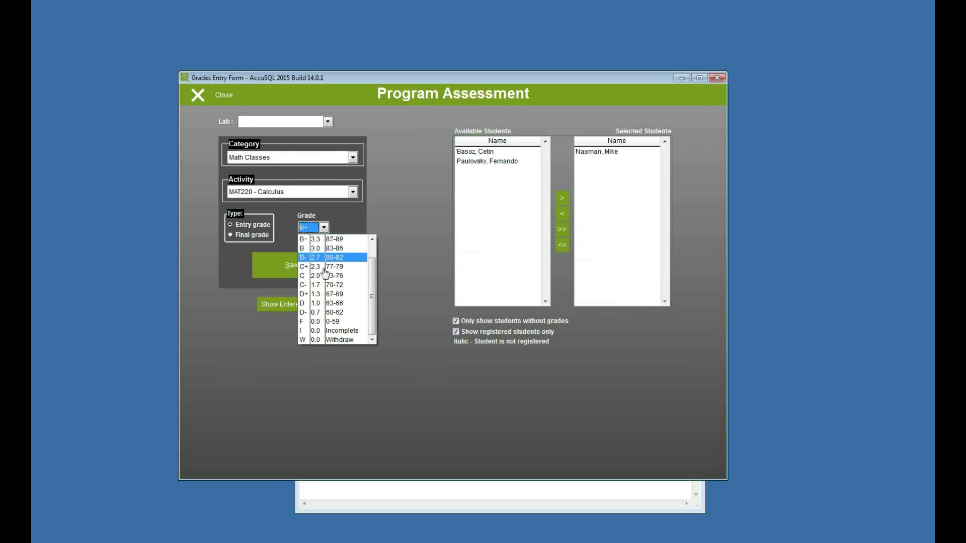
left_click(314, 276)
left_click(295, 269)
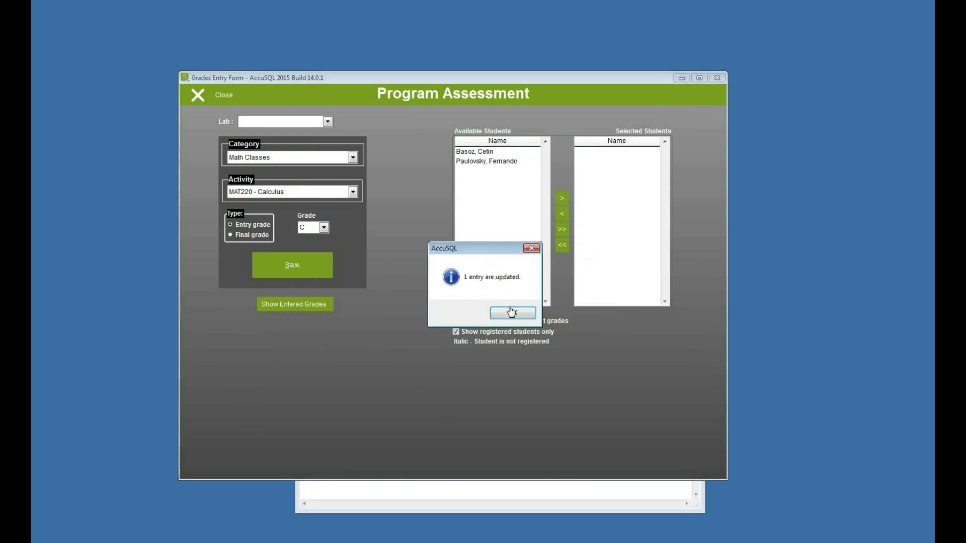
left_click(511, 316)
Check the entered first and final grades for both students again and close the Program Assessment form.
left_click(302, 305)
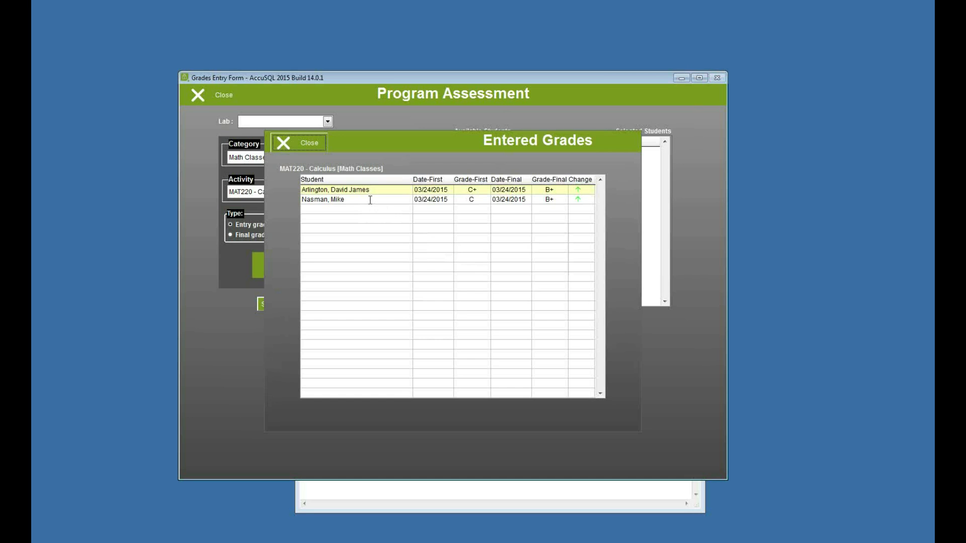
left_click(300, 144)
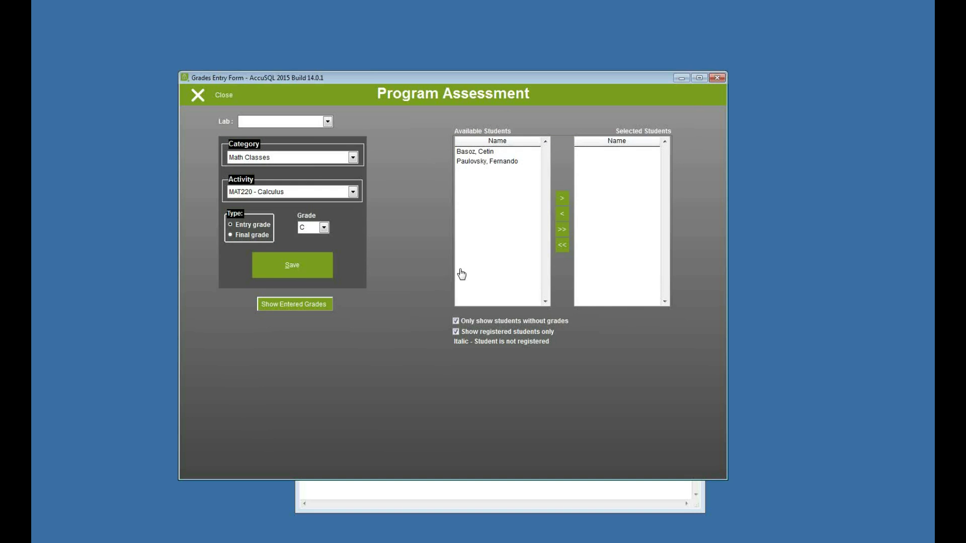
left_click(220, 95)
Switch to Notepad to examine the comma-separated grade records in grades.txt, then return to System Administration.
left_click(580, 509)
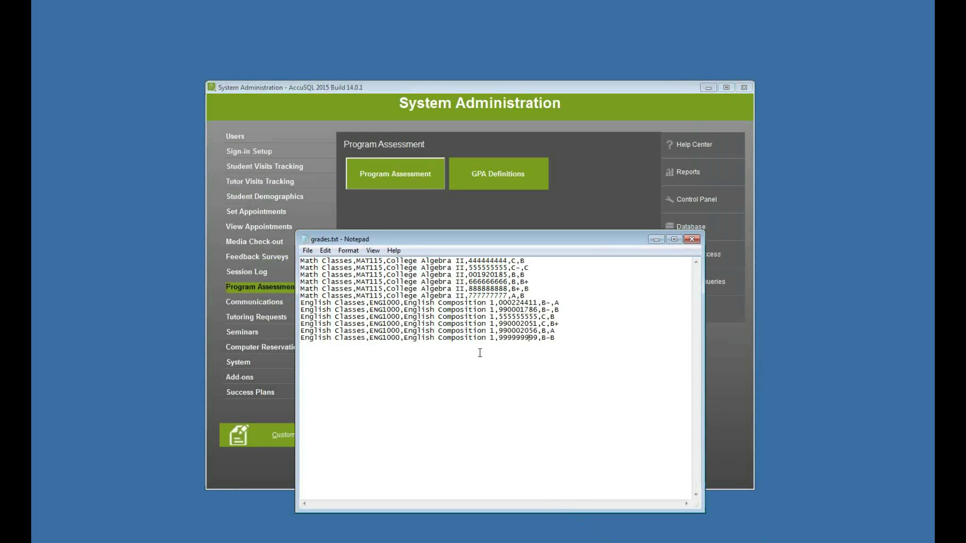
left_click(575, 174)
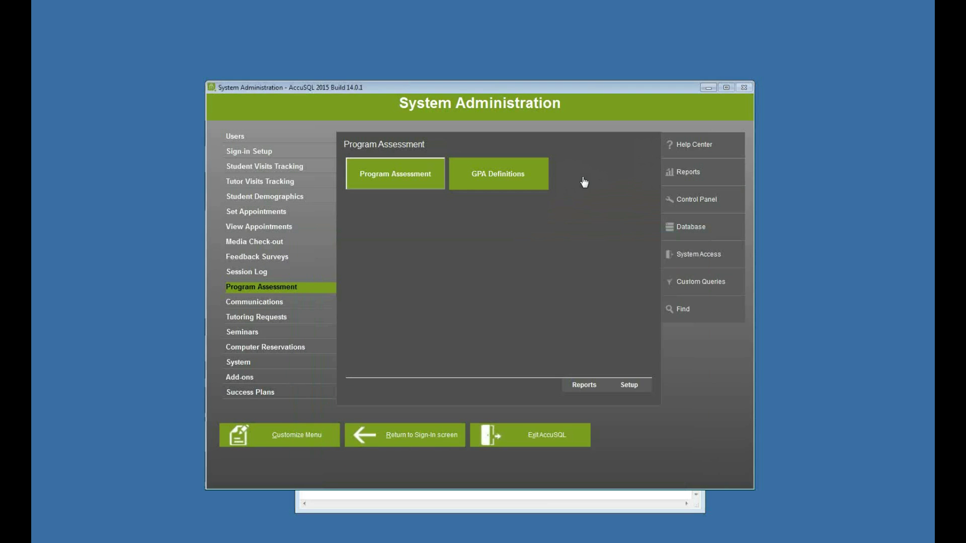
Start a database import of grades.txt from the Desktop with Grades Table as the target table.
left_click(693, 226)
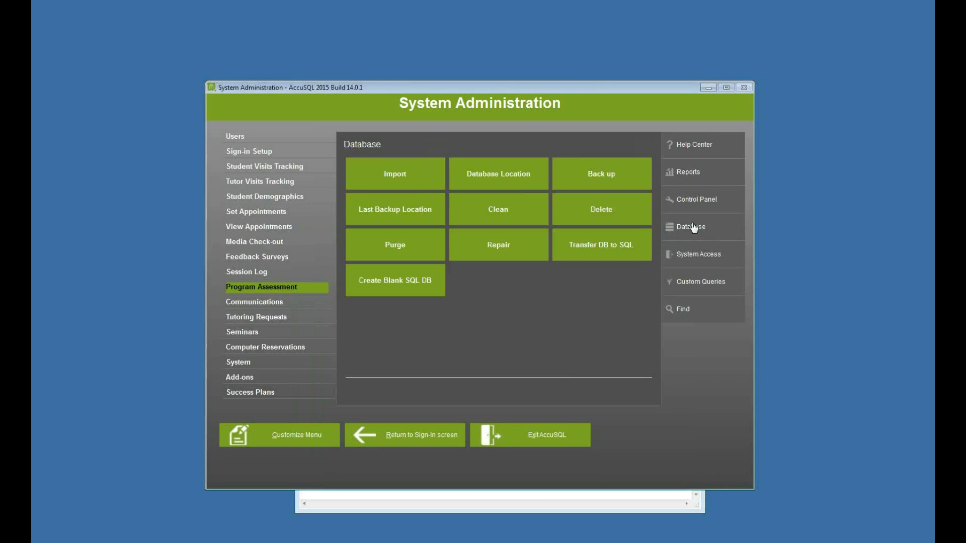
left_click(409, 187)
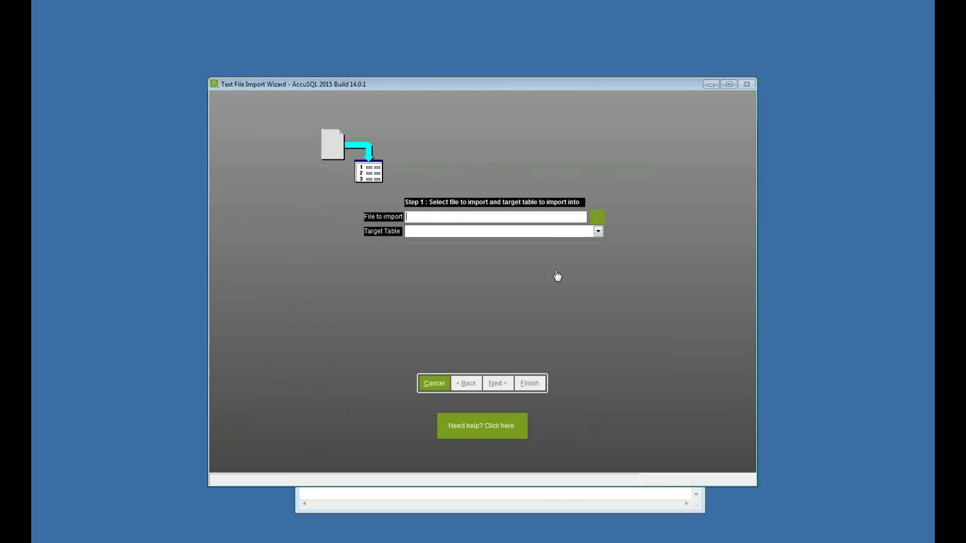
left_click(594, 216)
left_click(363, 244)
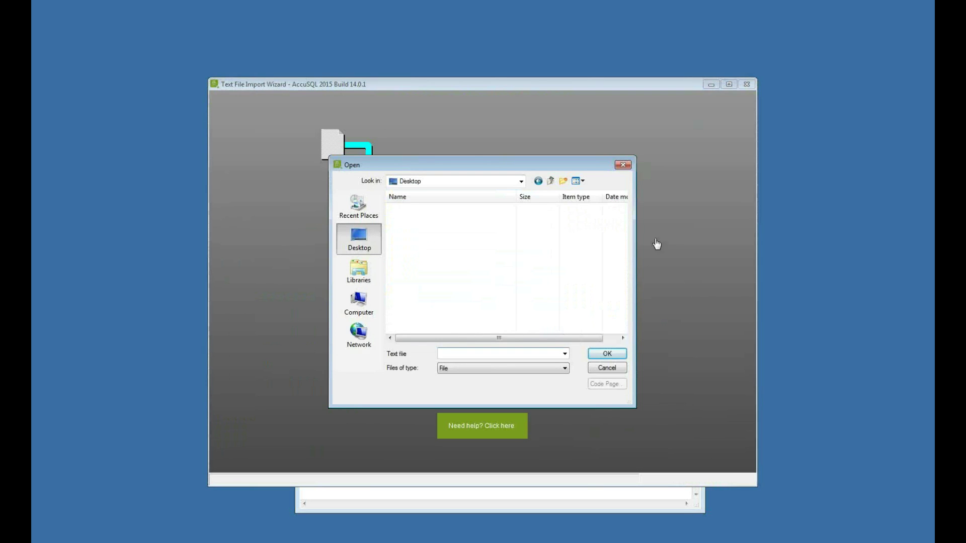
scroll(639, 254, "down", 5)
left_click(428, 228)
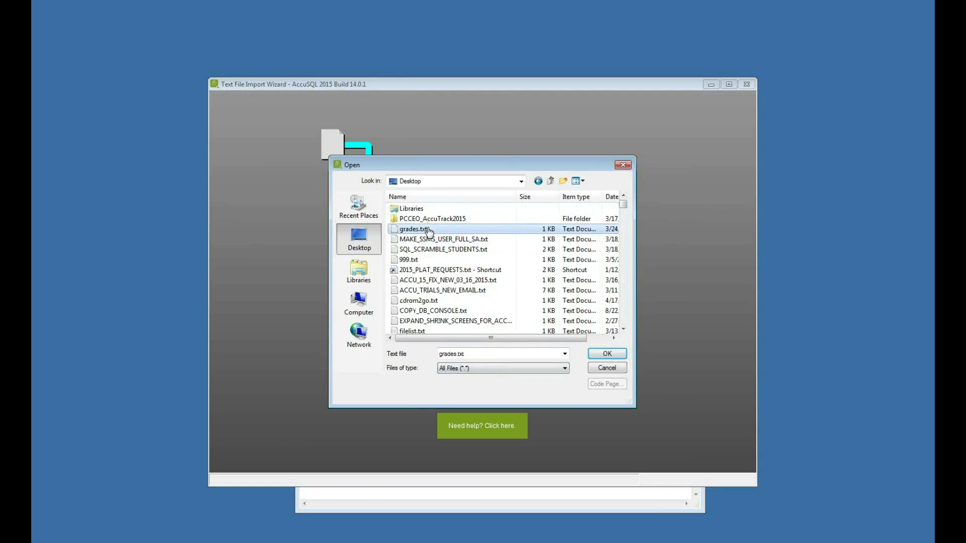
left_click(608, 353)
left_click(476, 232)
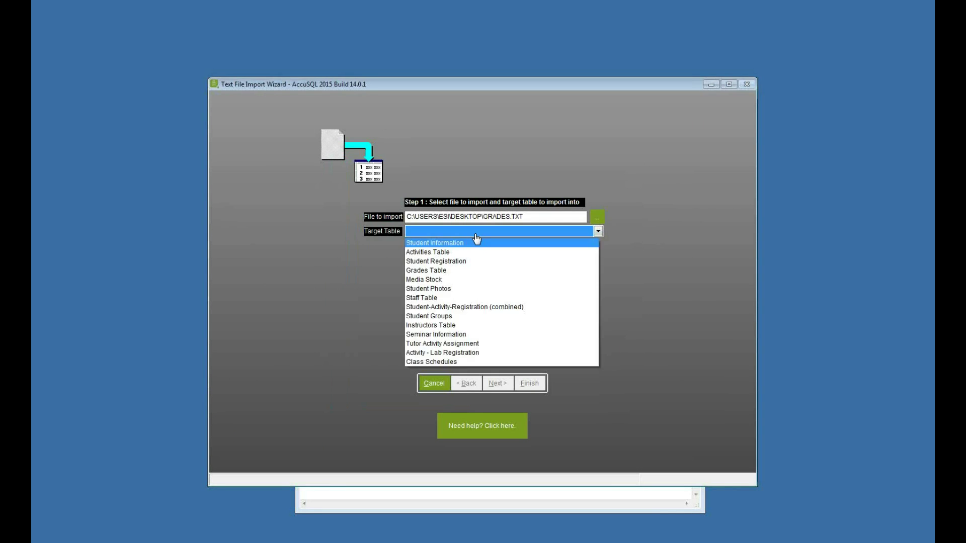
left_click(443, 272)
left_click(498, 384)
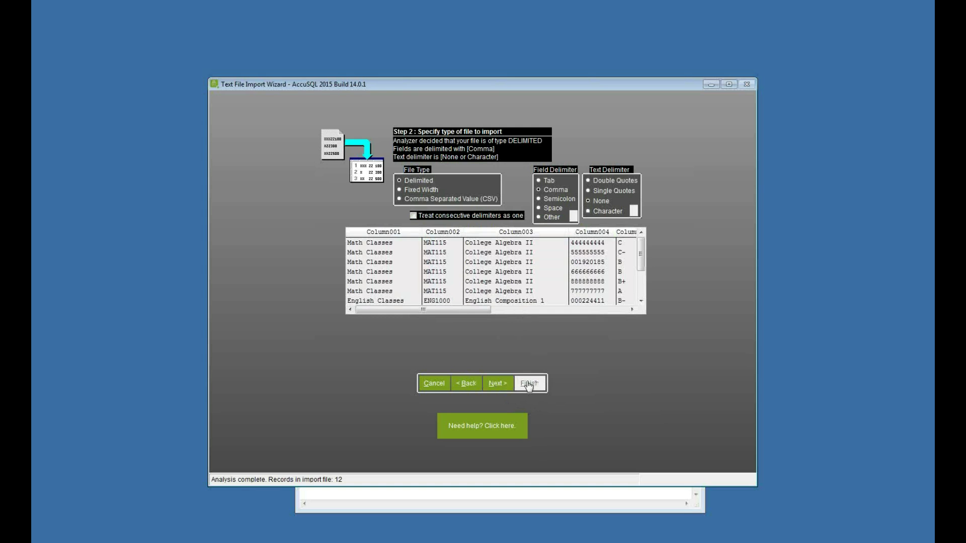
Accept the comma-delimited format and map COLUMN001 to Category, COLUMN002 to Identification, COLUMN003 to Activity, COLUMN004 to User Id and COLUMN005 to Grade-First.
left_click(497, 385)
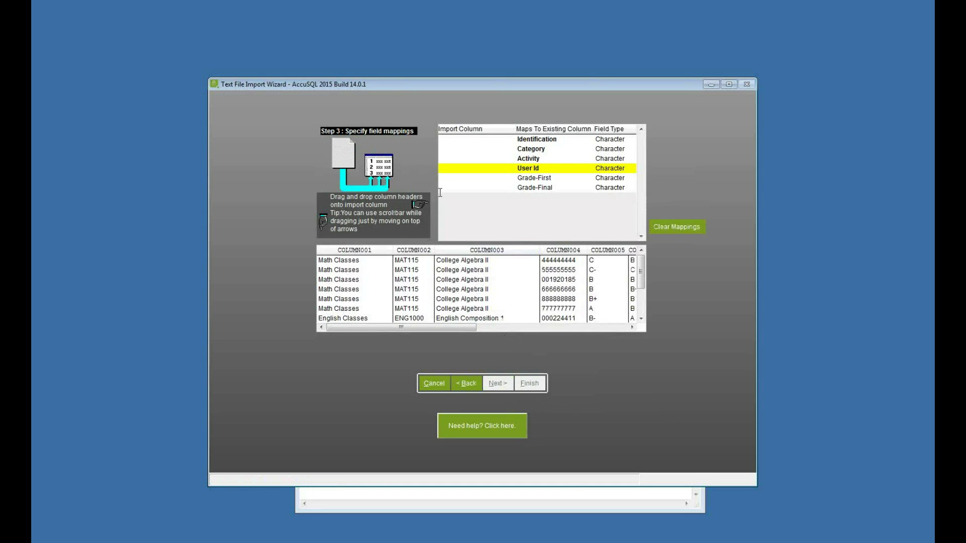
left_click_drag(344, 258, 461, 150)
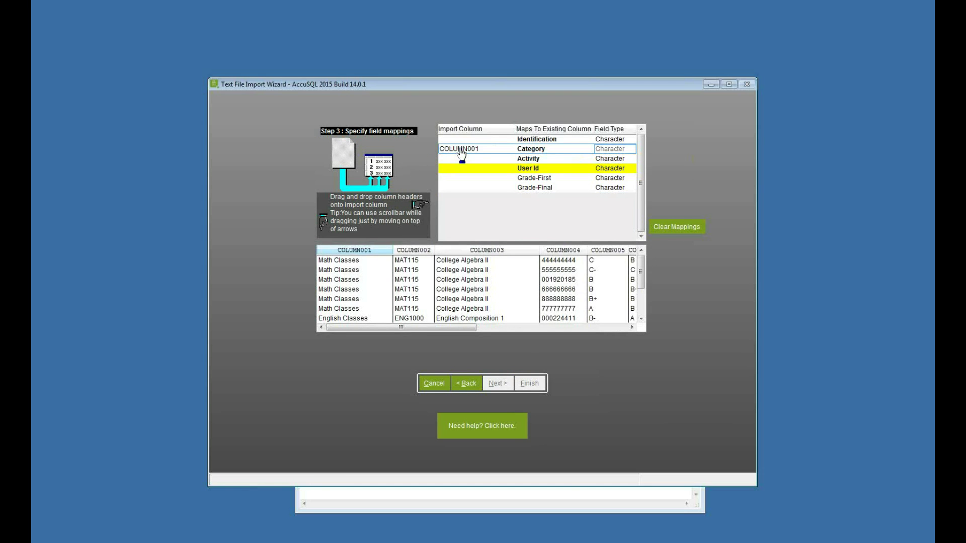
left_click_drag(413, 257, 461, 140)
left_click_drag(470, 254, 461, 159)
left_click_drag(572, 254, 484, 190)
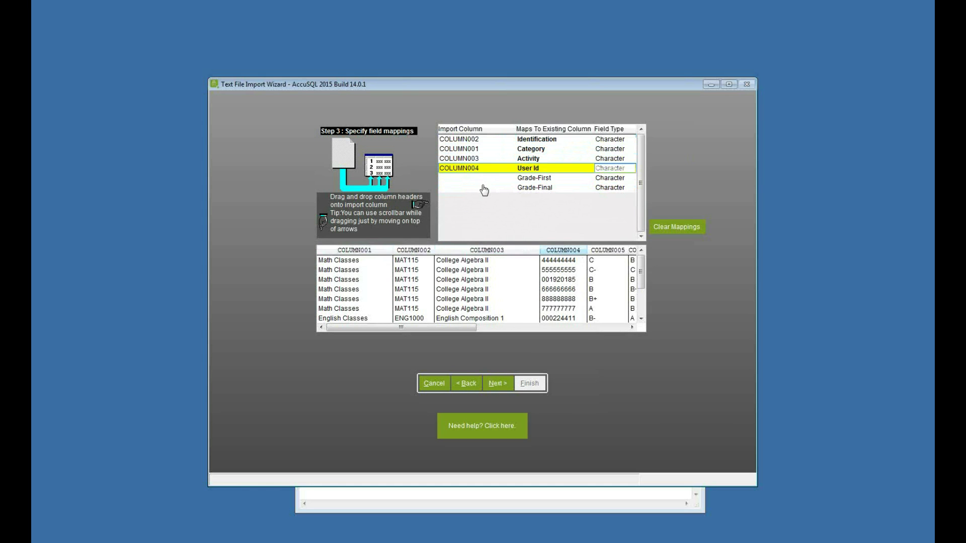
left_click(601, 328)
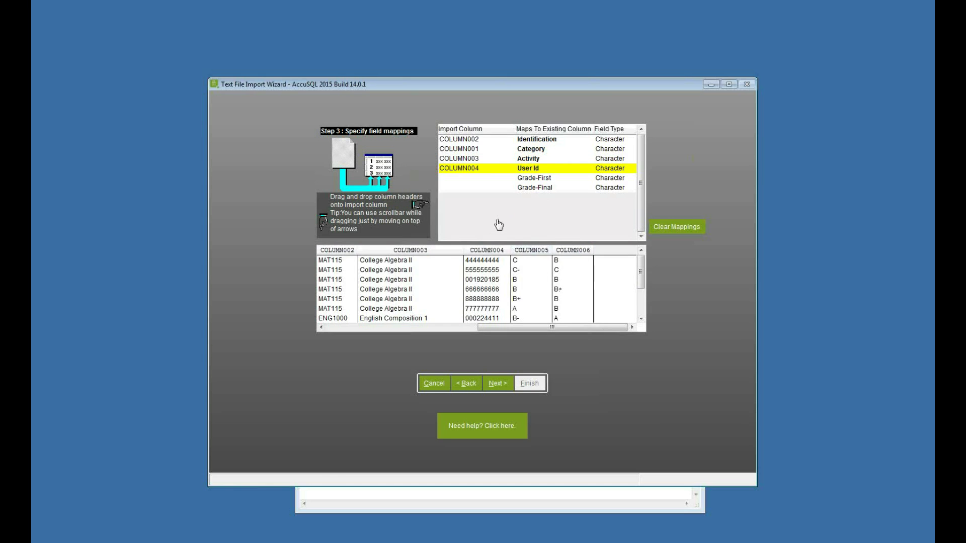
left_click_drag(532, 251, 468, 179)
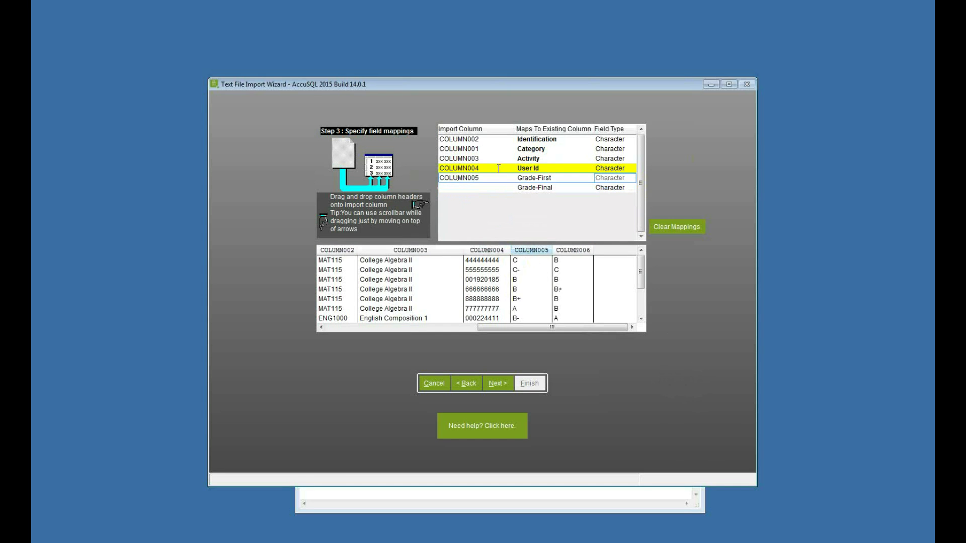
Proceed with all records selected and finish importing the grades.
left_click(504, 386)
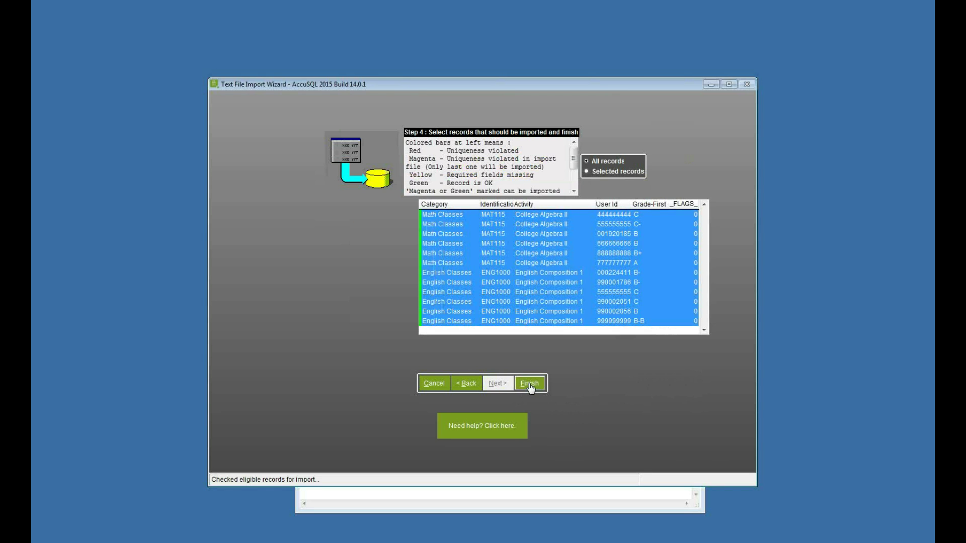
left_click(530, 385)
left_click(736, 385)
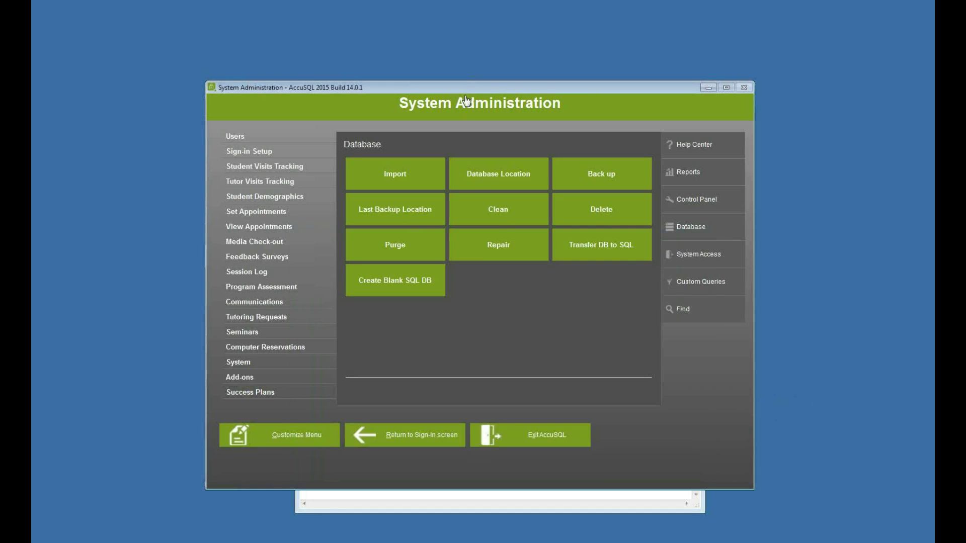
Review the entered grades for MAT115 - College Algebra II under Math Classes in Program Assessment, and close the grades form.
left_click(281, 291)
left_click(417, 184)
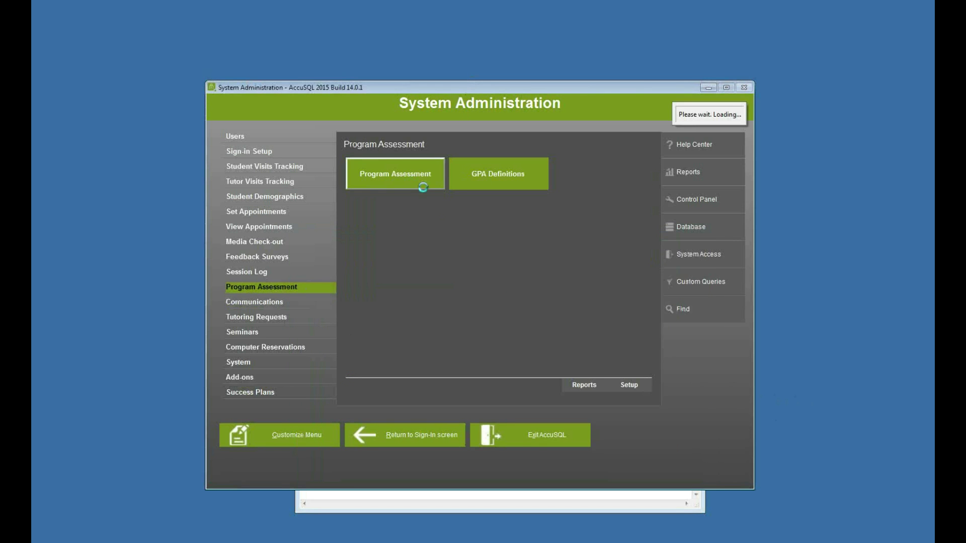
left_click(355, 164)
scroll(404, 223, "down", 1)
left_click(302, 212)
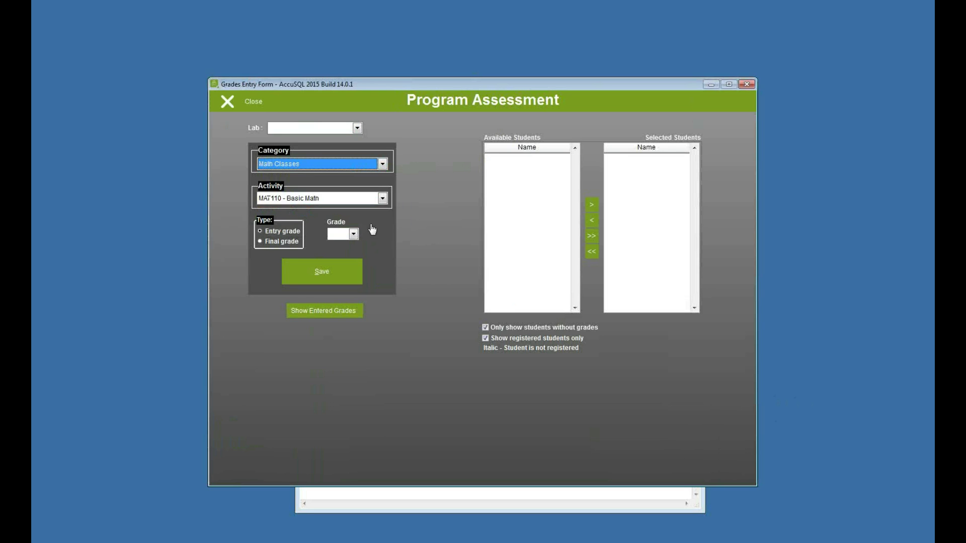
left_click(375, 199)
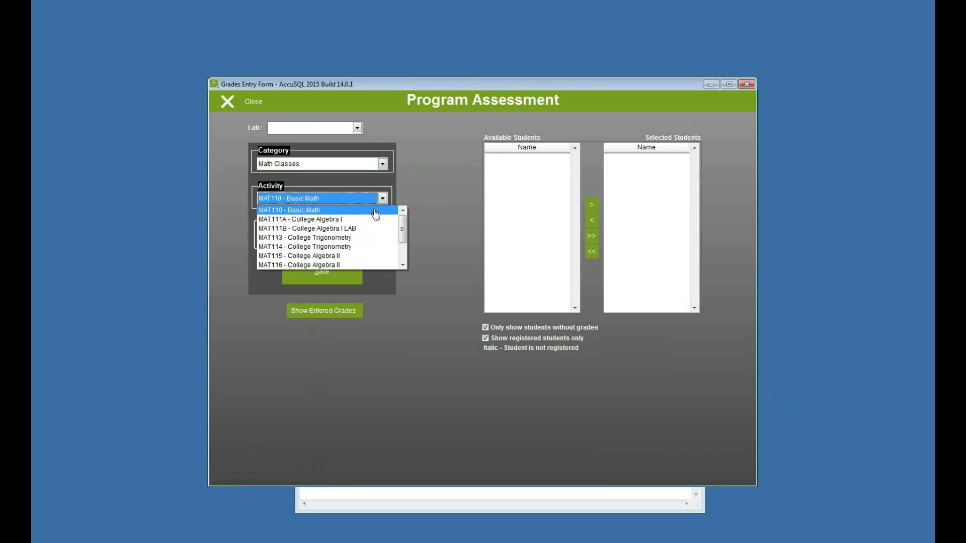
left_click(365, 257)
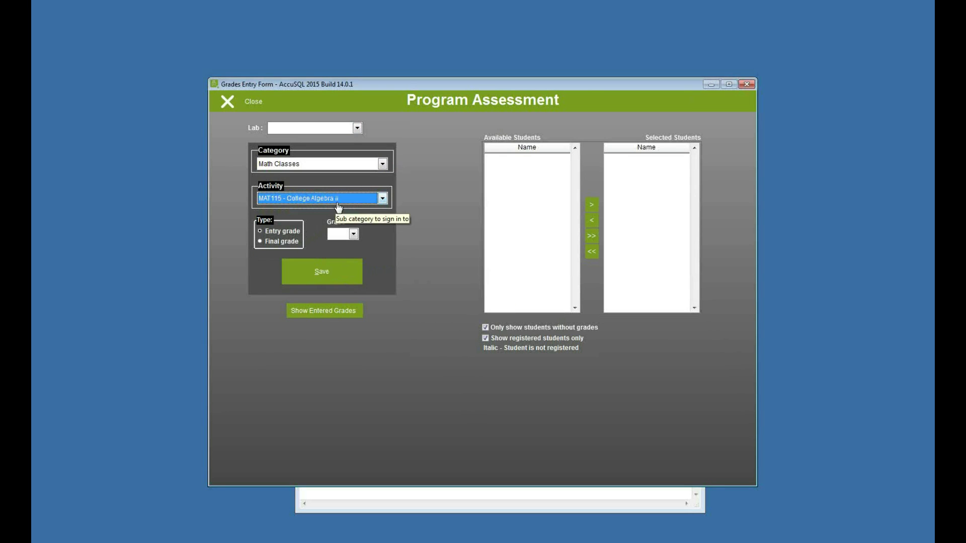
left_click(333, 312)
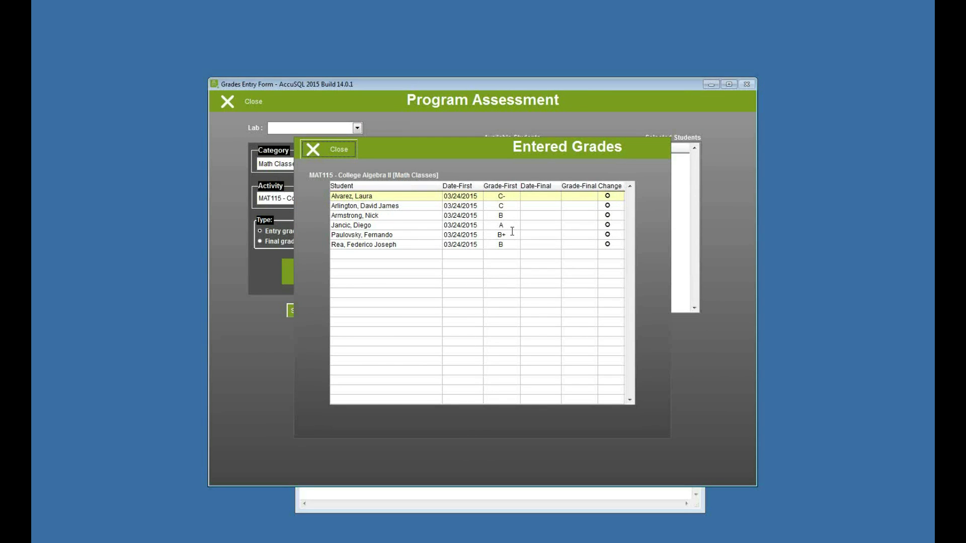
left_click(330, 149)
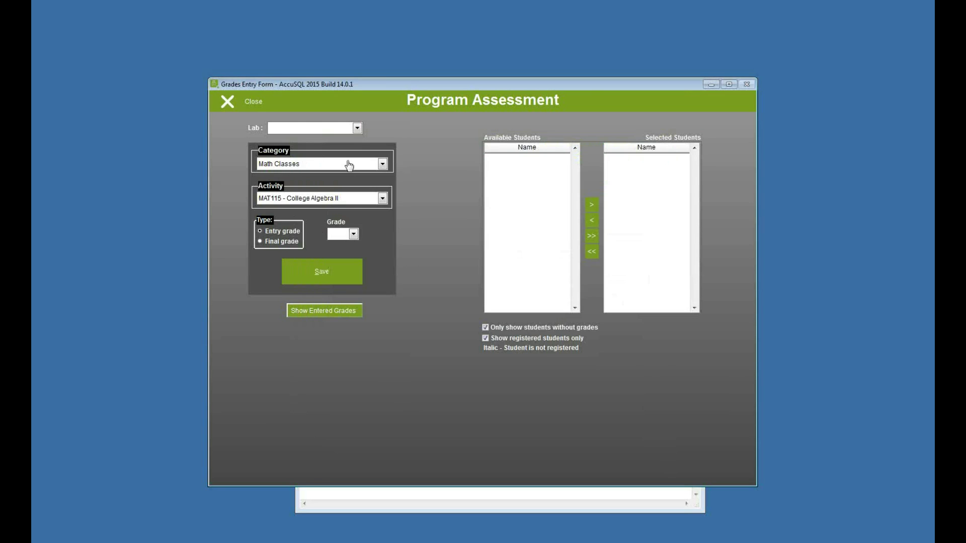
left_click(241, 102)
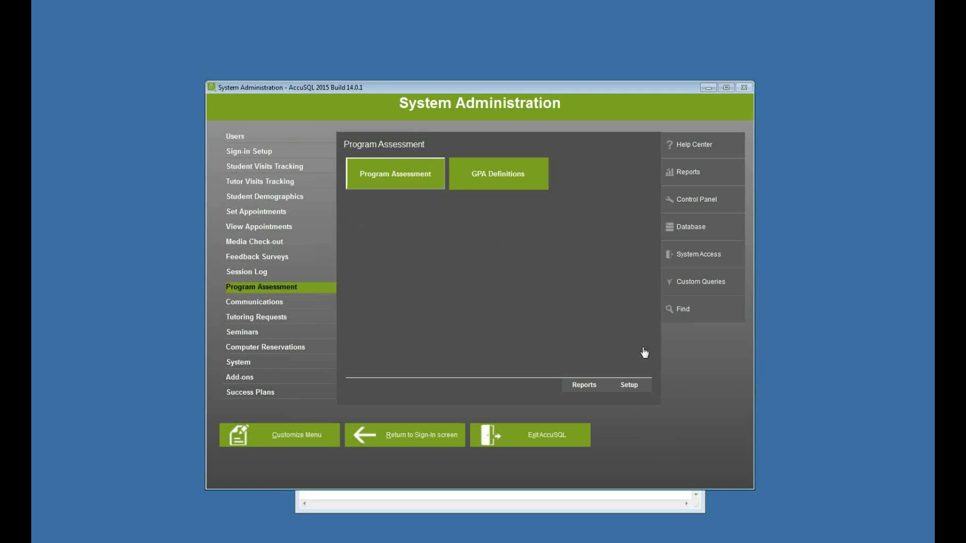
Start another database import of grades.txt from the Desktop with Grades Table as the target table.
left_click(689, 229)
left_click(392, 176)
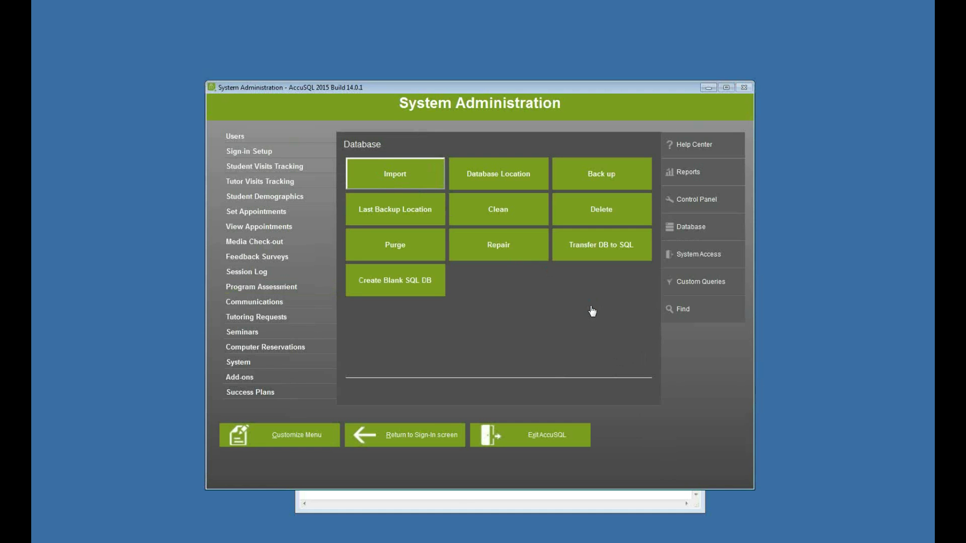
left_click(597, 217)
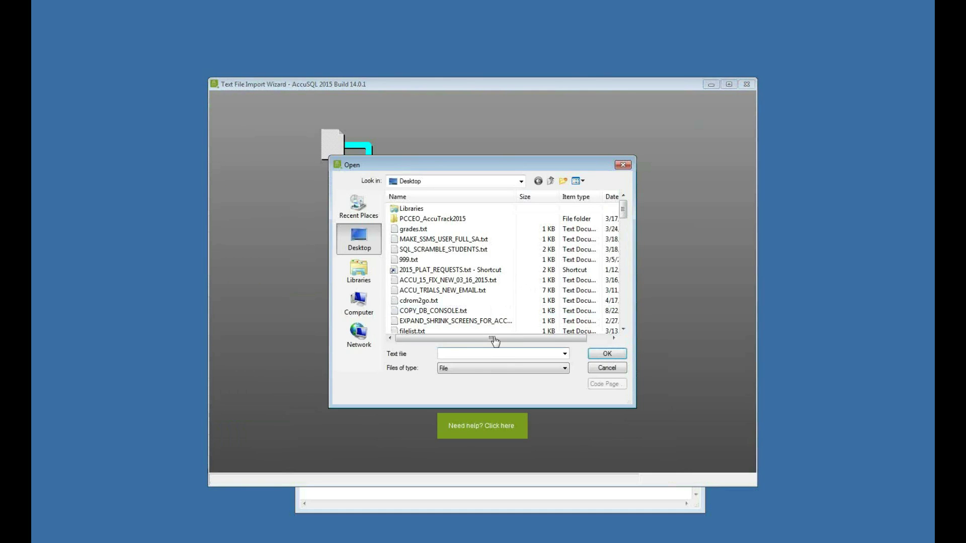
left_click(609, 354)
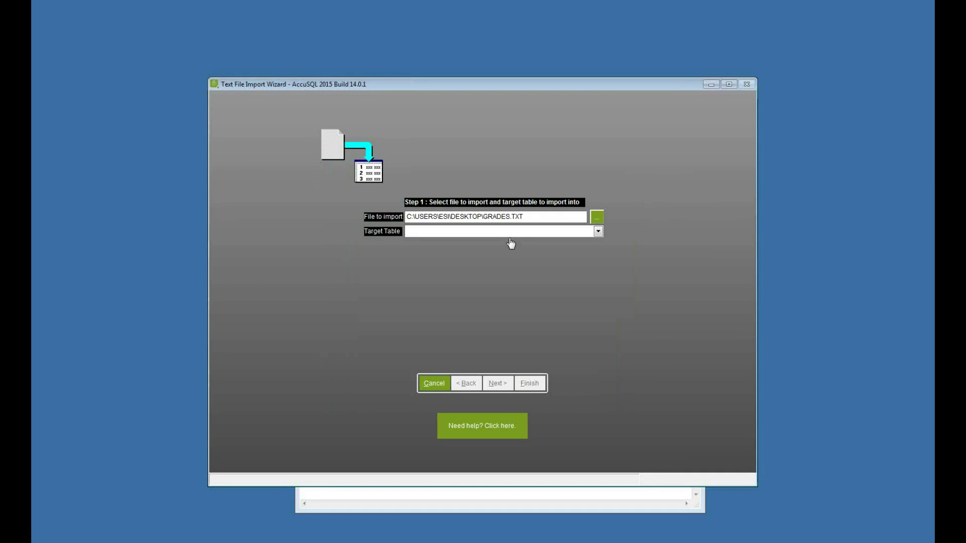
left_click(499, 233)
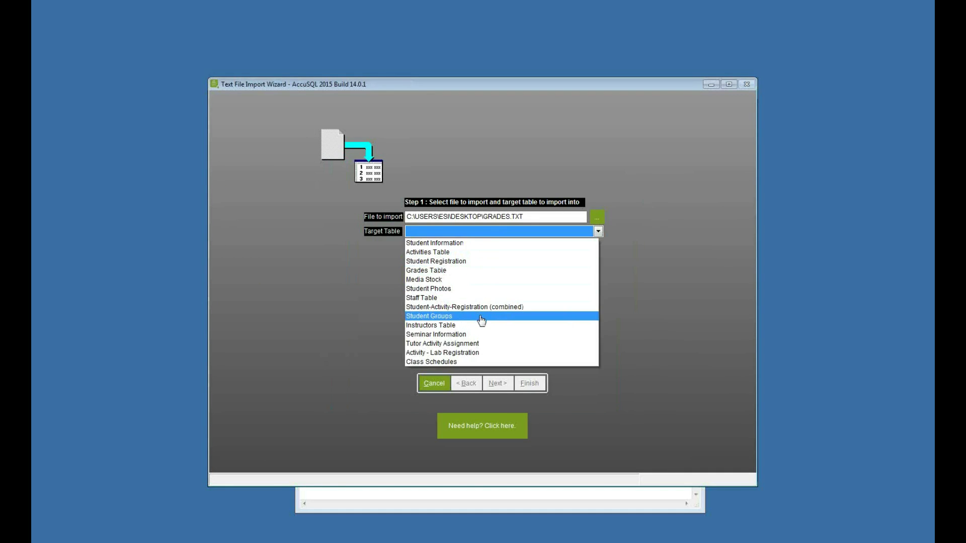
left_click(473, 270)
left_click(505, 384)
Accept the comma-delimited format, clear the COLUMN005 mapping from Grade-First, and map COLUMN006 to Grade-Final.
left_click(496, 383)
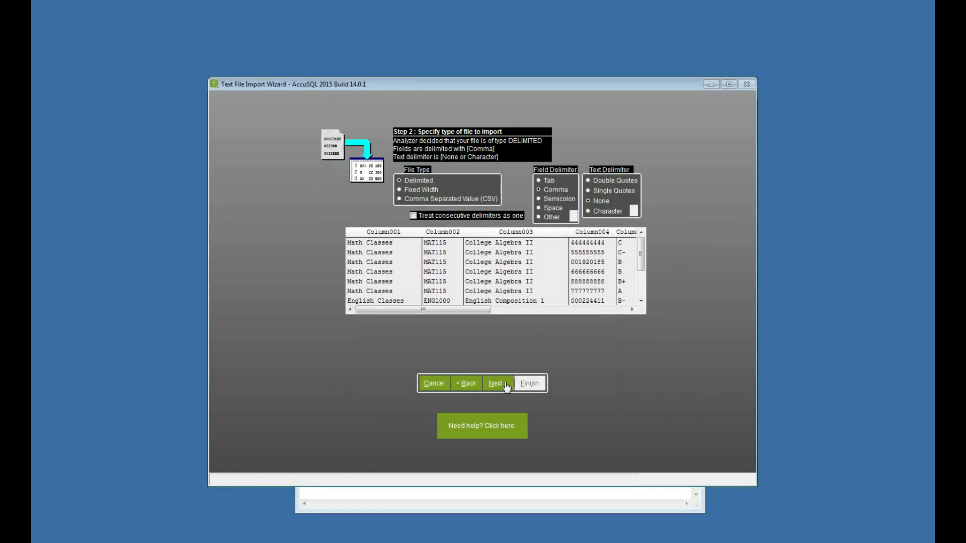
left_click(483, 179)
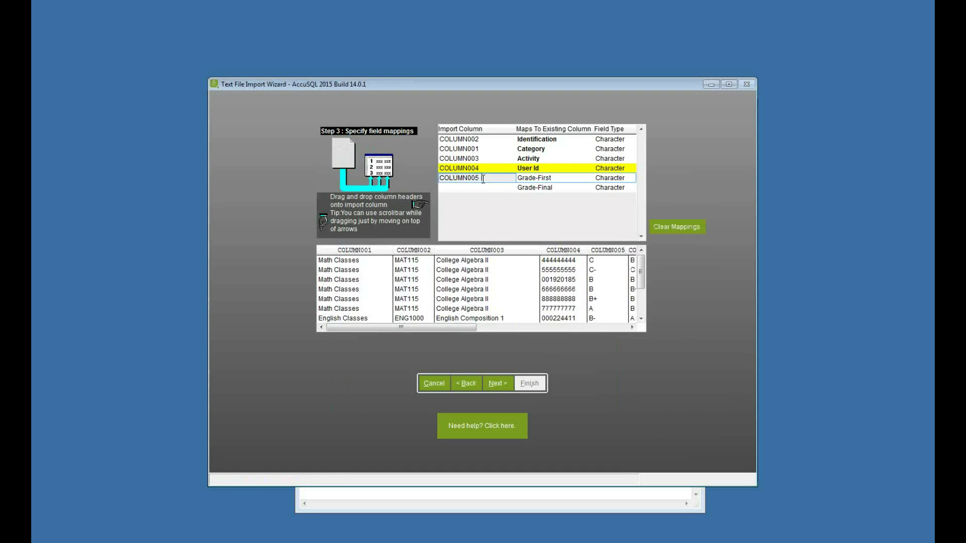
left_click(520, 330)
left_click_drag(576, 251, 457, 190)
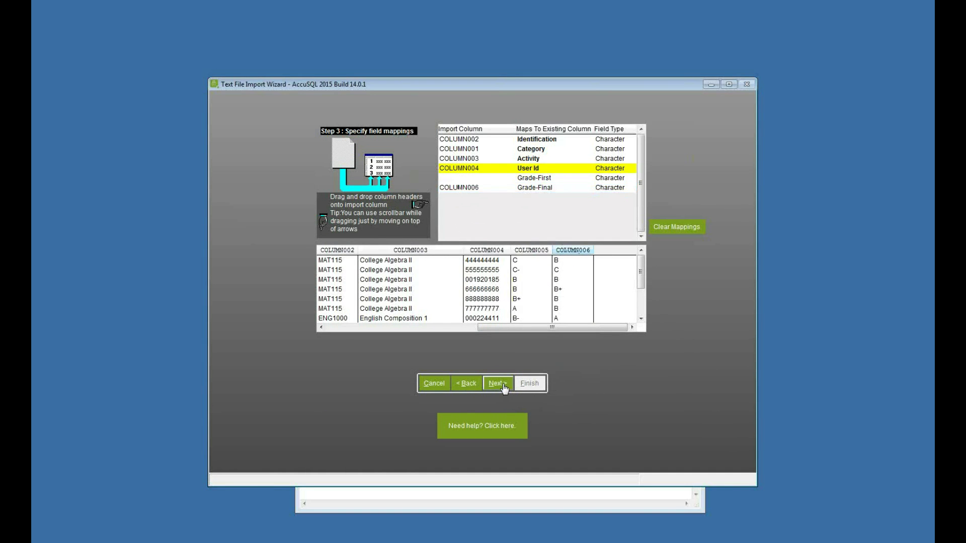
Proceed with all records selected and finish importing the final grades.
left_click(503, 386)
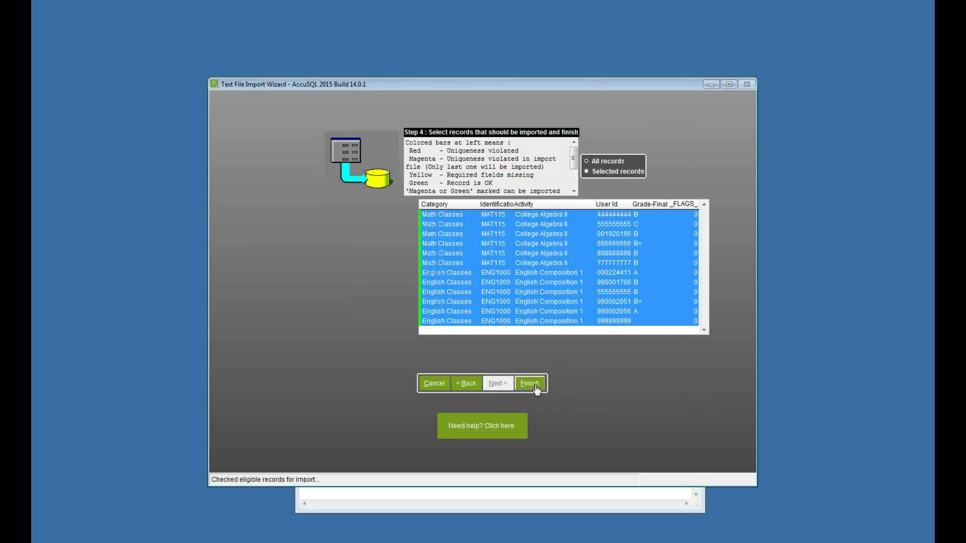
left_click(535, 386)
left_click(735, 384)
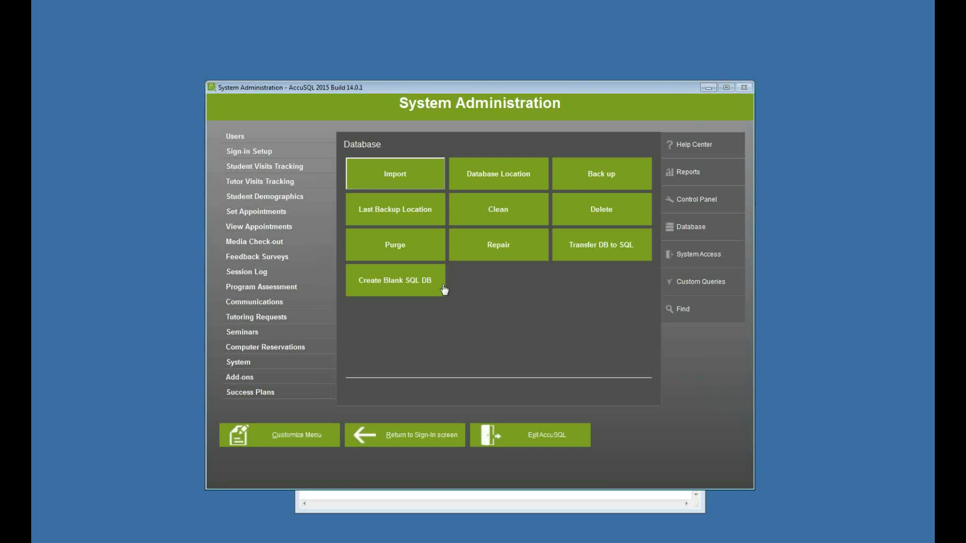
Reopen Program Assessment and check the entry and final grades entered for MAT115 - College Algebra II in Math Classes.
left_click(296, 290)
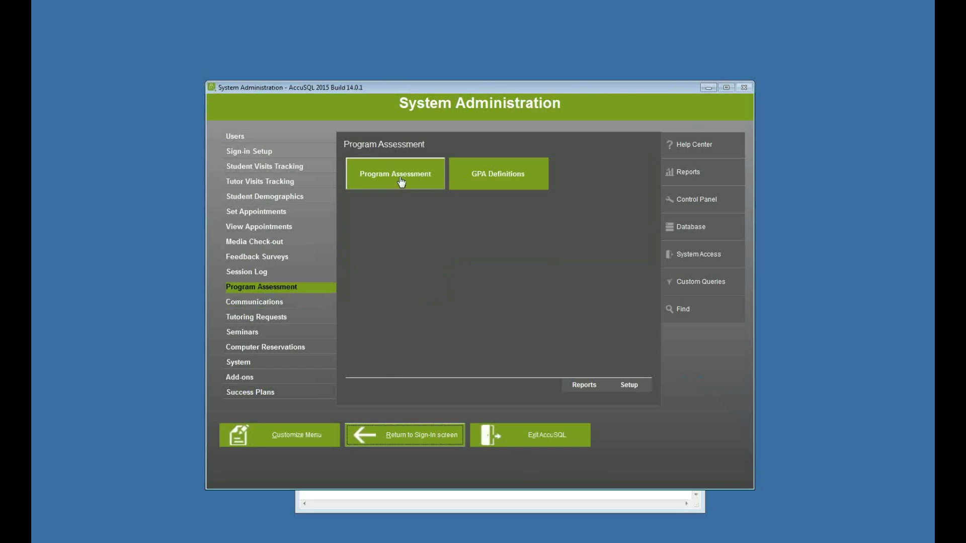
left_click(400, 180)
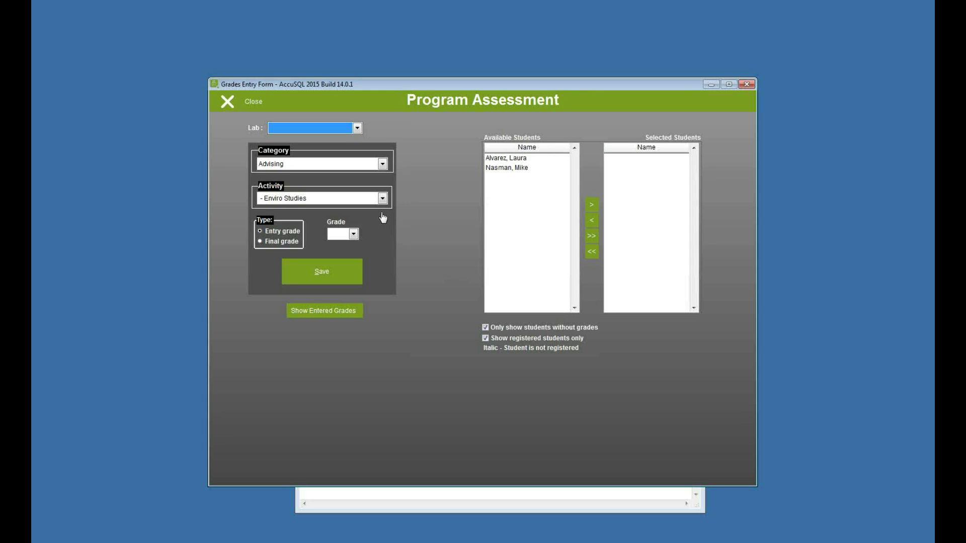
left_click(382, 163)
scroll(397, 218, "down", 1)
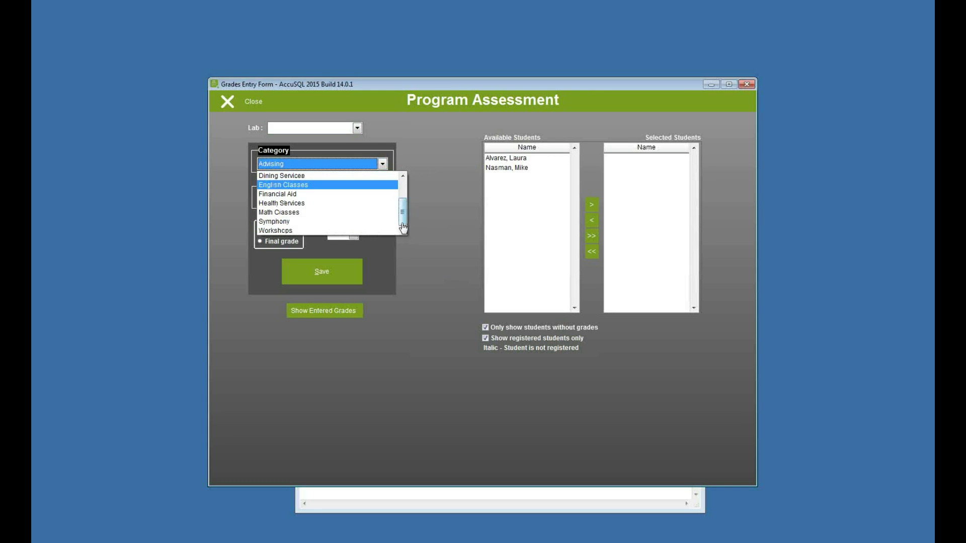
left_click(330, 212)
left_click(382, 197)
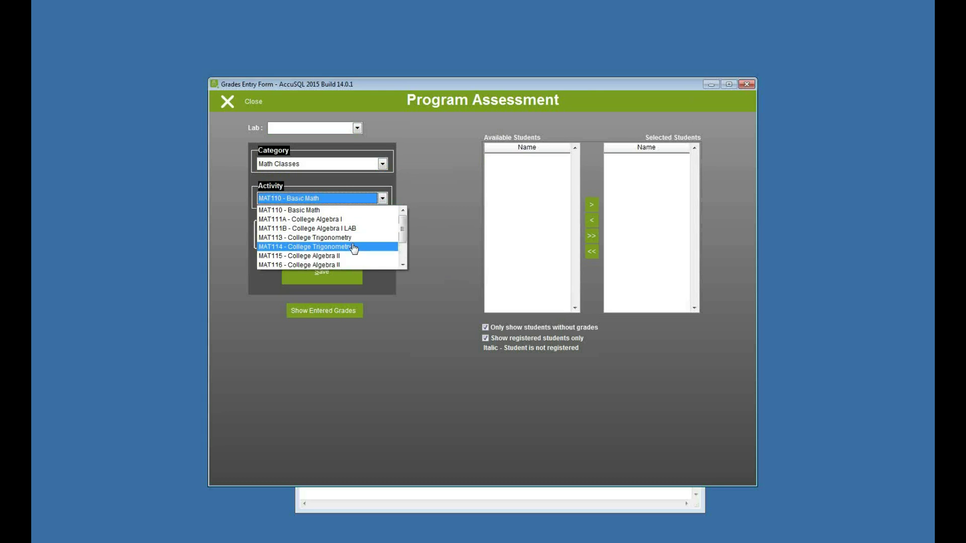
left_click(353, 256)
left_click(328, 311)
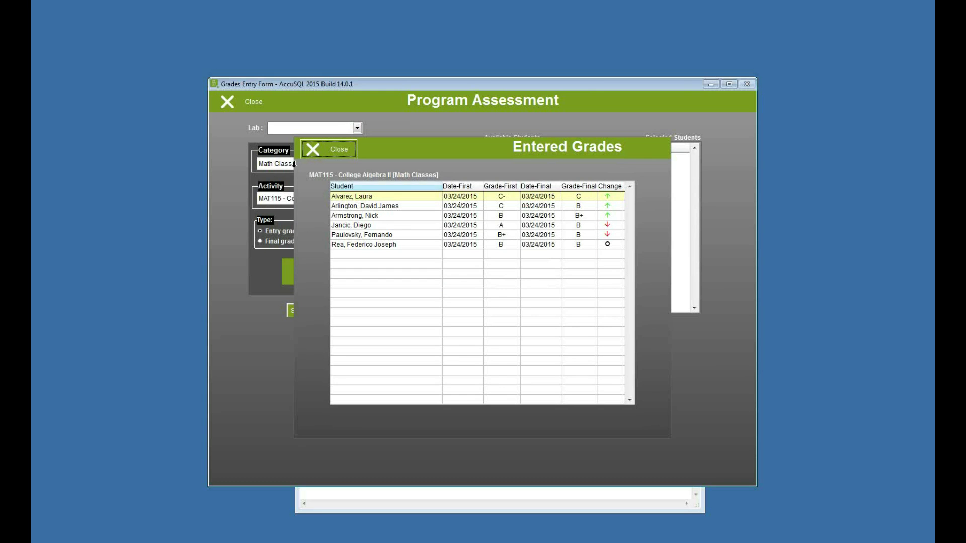
left_click(333, 156)
Review the entered grades for ENG1000 - English Composition 1 under English Classes, and close the grades form.
left_click(383, 197)
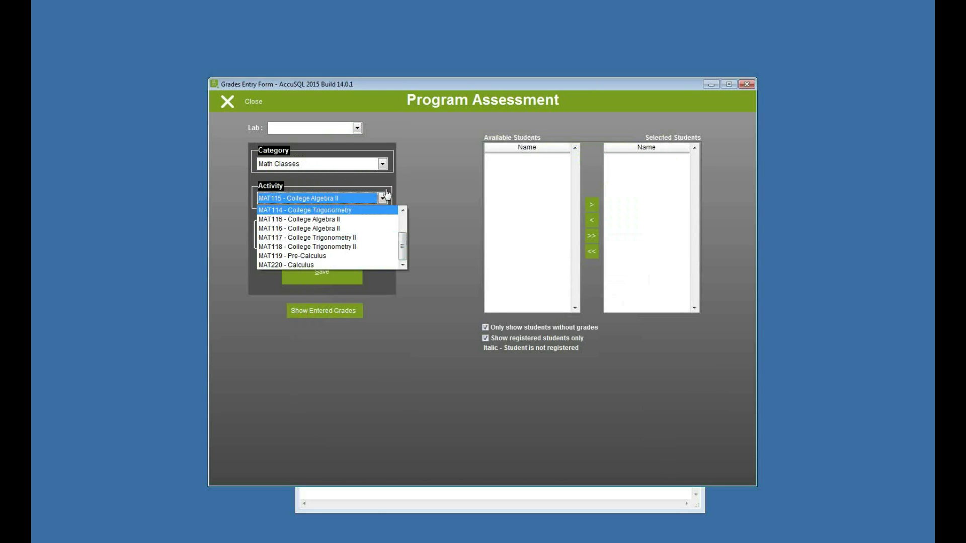
left_click(383, 164)
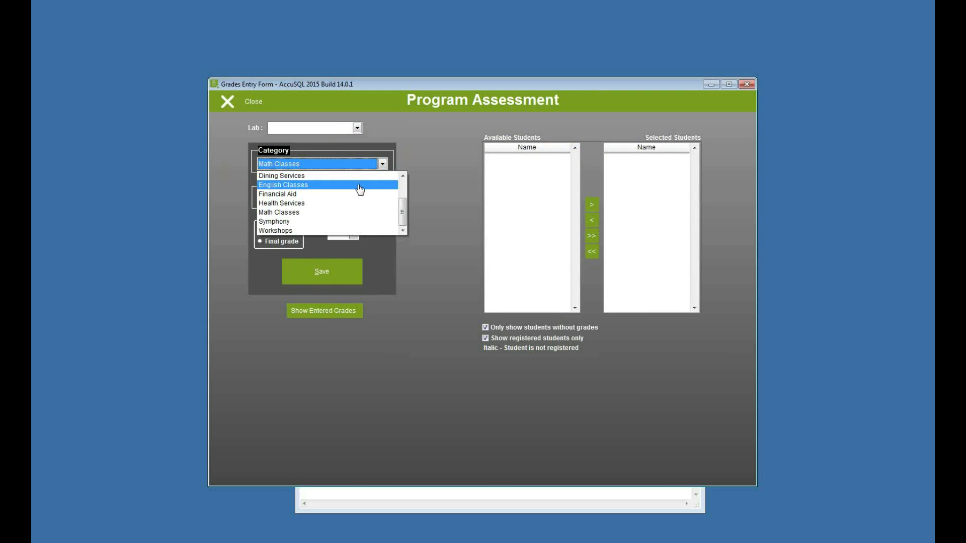
left_click(360, 186)
left_click(371, 201)
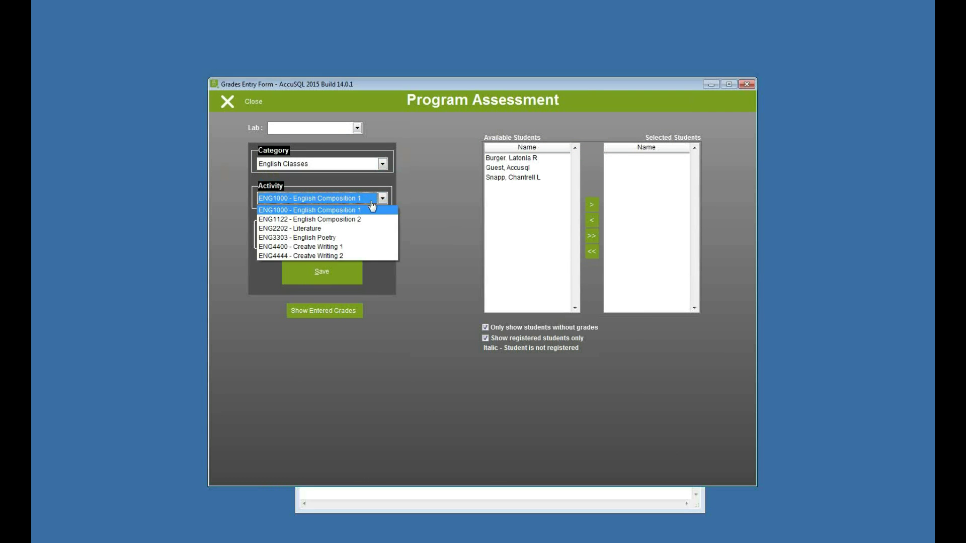
left_click(375, 211)
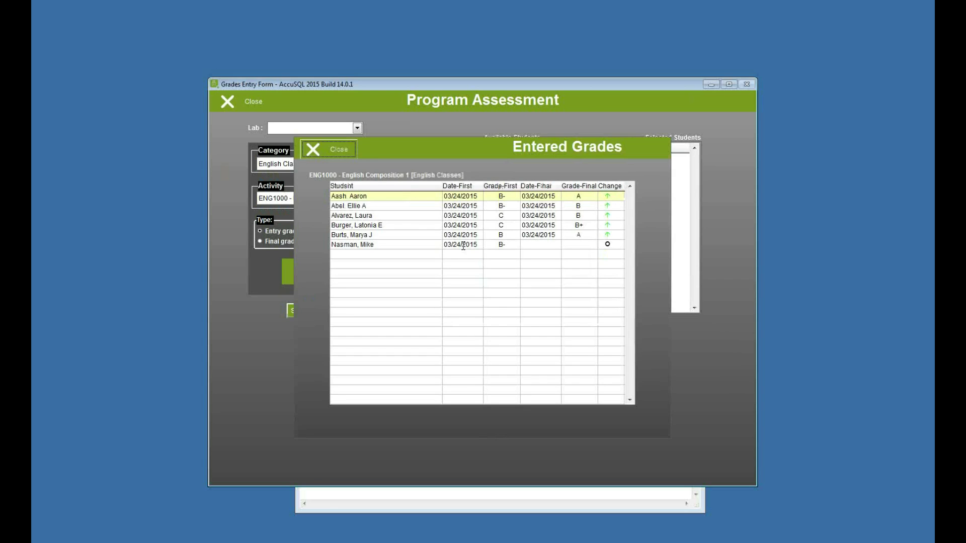
left_click(349, 156)
left_click(244, 102)
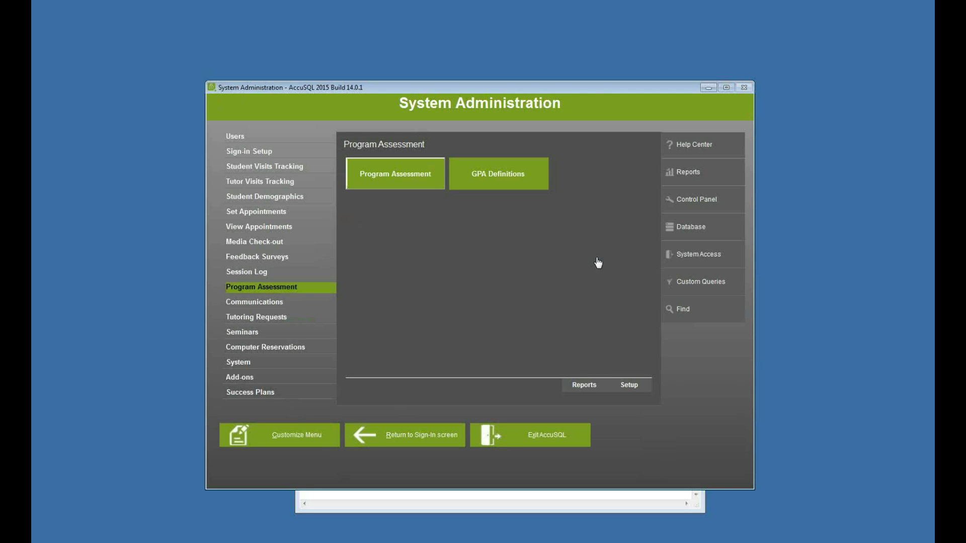
Run the Assessment report from the Program Assessment reports for This Semester.
left_click(580, 393)
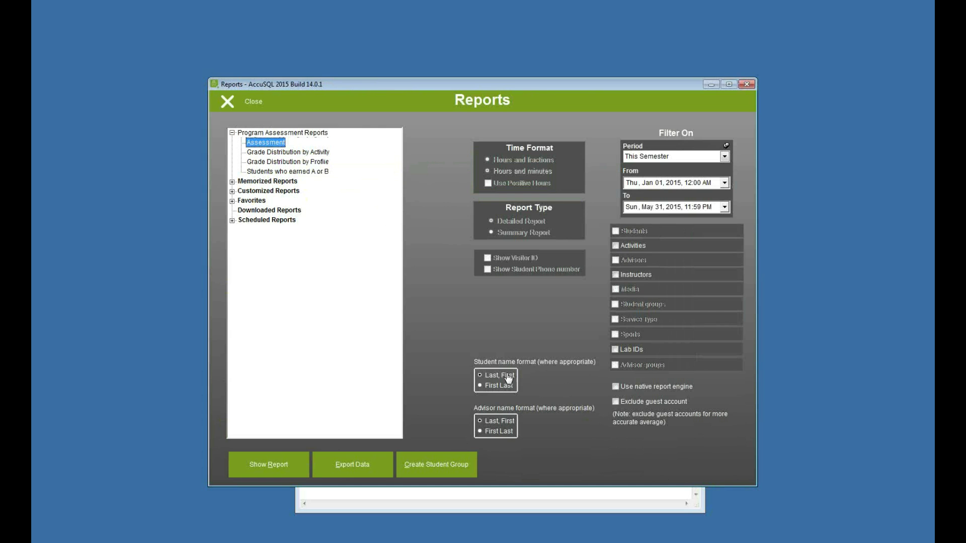
left_click(294, 464)
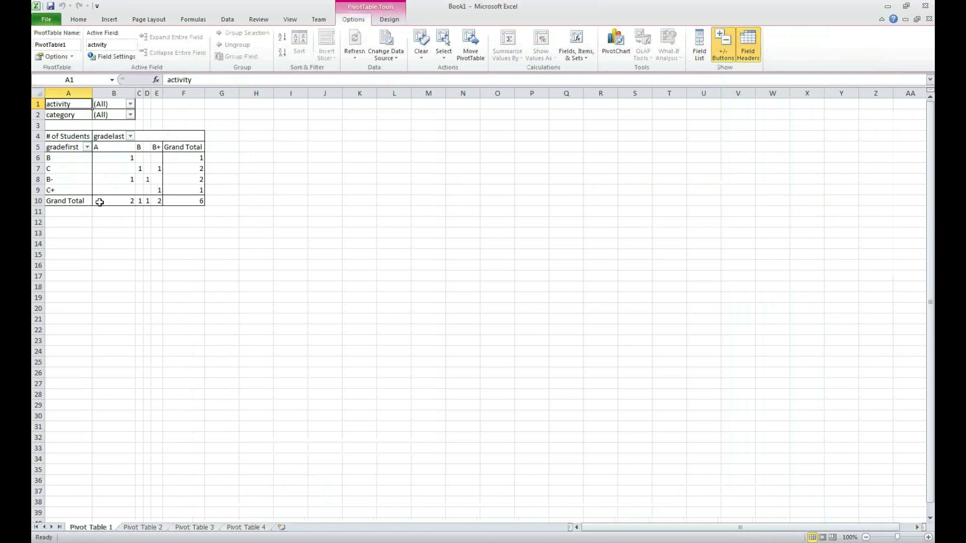
Examine how entry grades B, C and B- relate to final grades in Pivot Table 1, and close the workbook without saving.
left_click(82, 160)
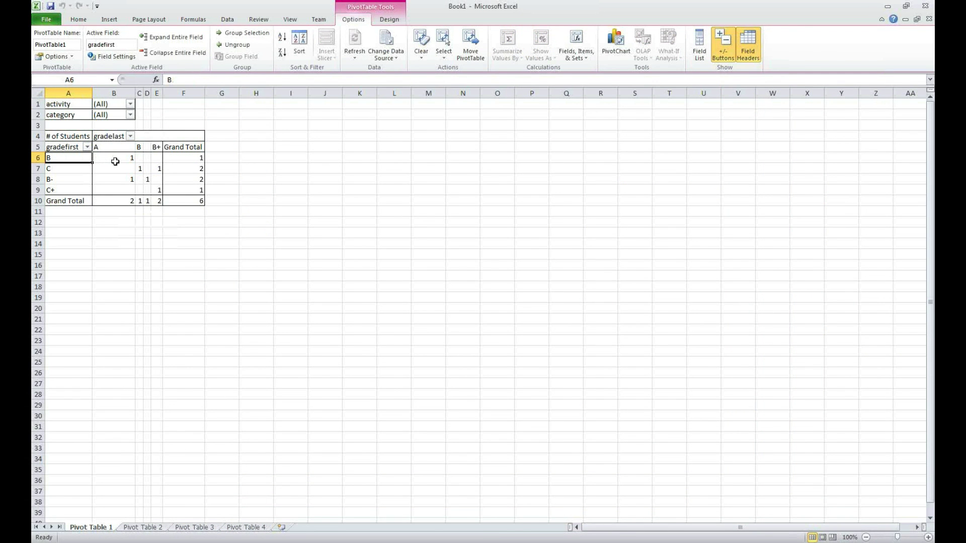
left_click(117, 160)
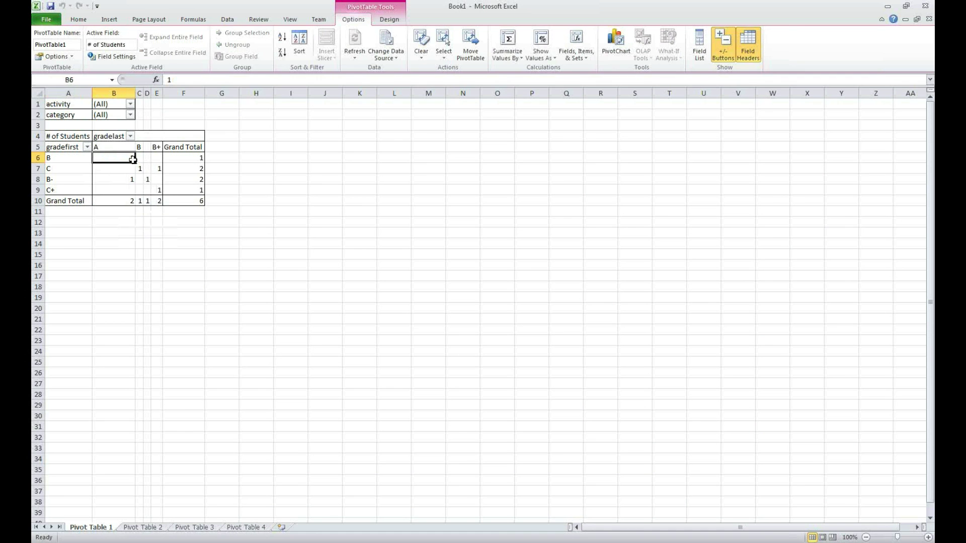
left_click(90, 169)
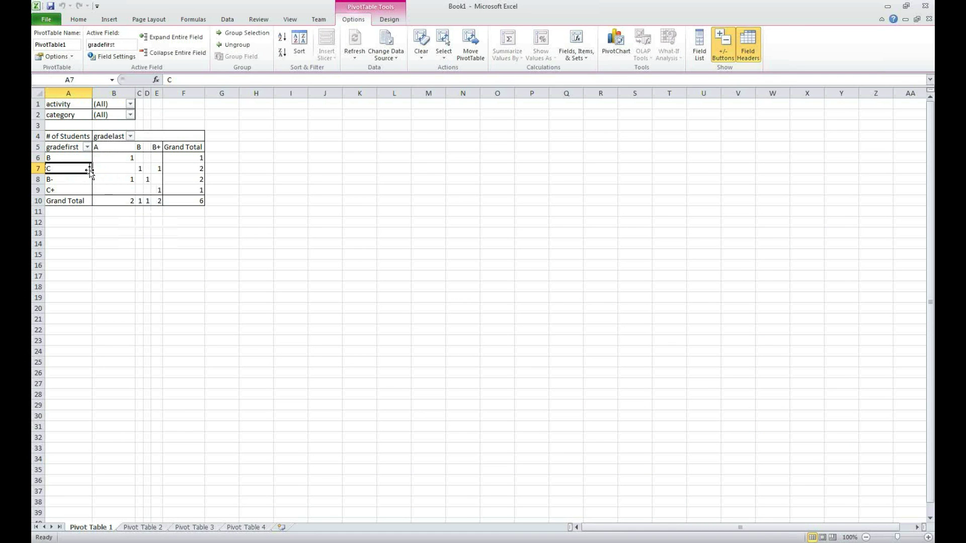
left_click(140, 169)
left_click(81, 169)
left_click(157, 169)
left_click(84, 179)
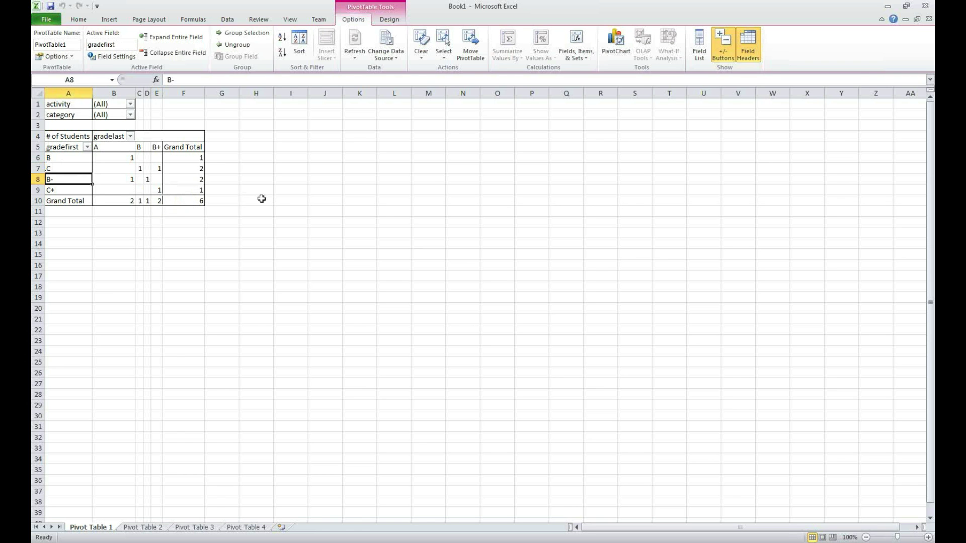
left_click(925, 6)
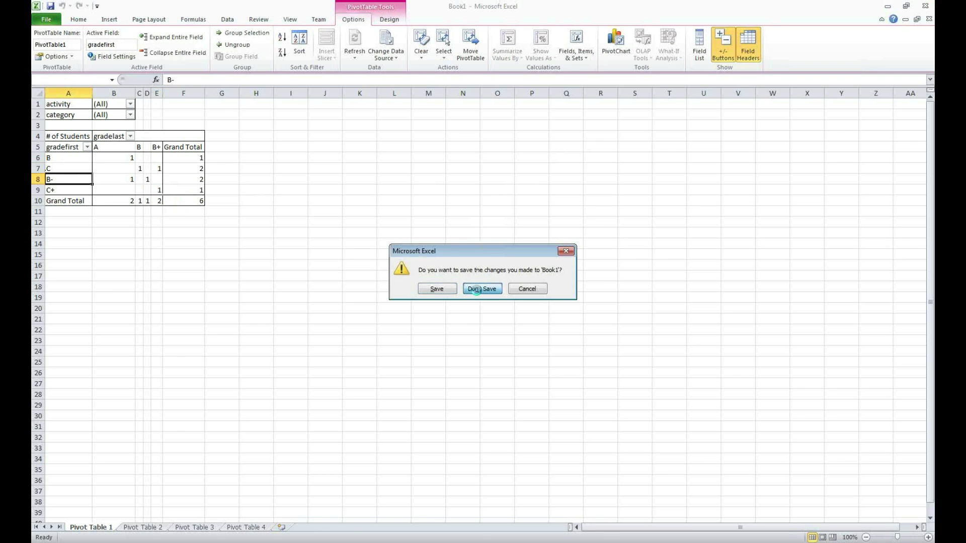
left_click(482, 289)
Run the Grade Distribution by Activity report with the preset participant minimum visits count, excluding grades without a corresponding GPA.
key("Down")
key("Down")
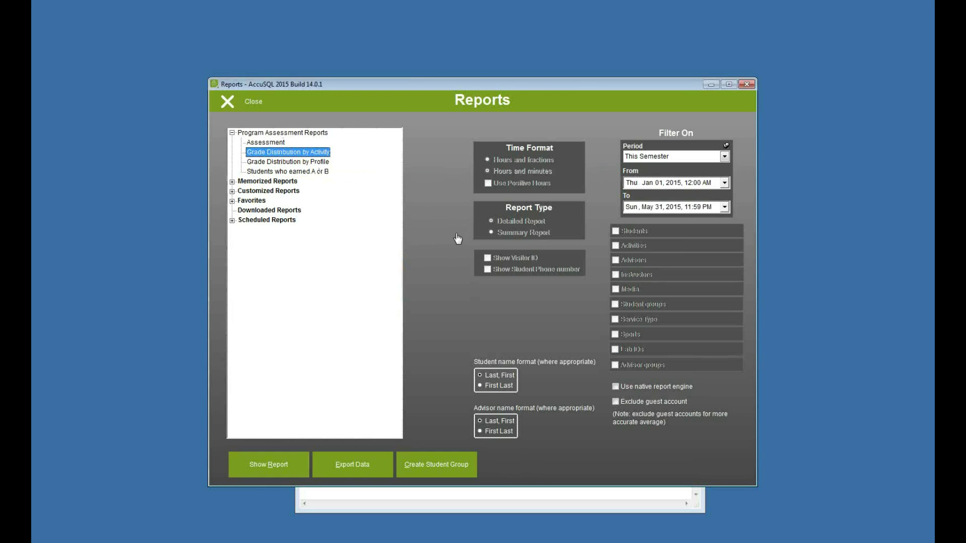
left_click(280, 462)
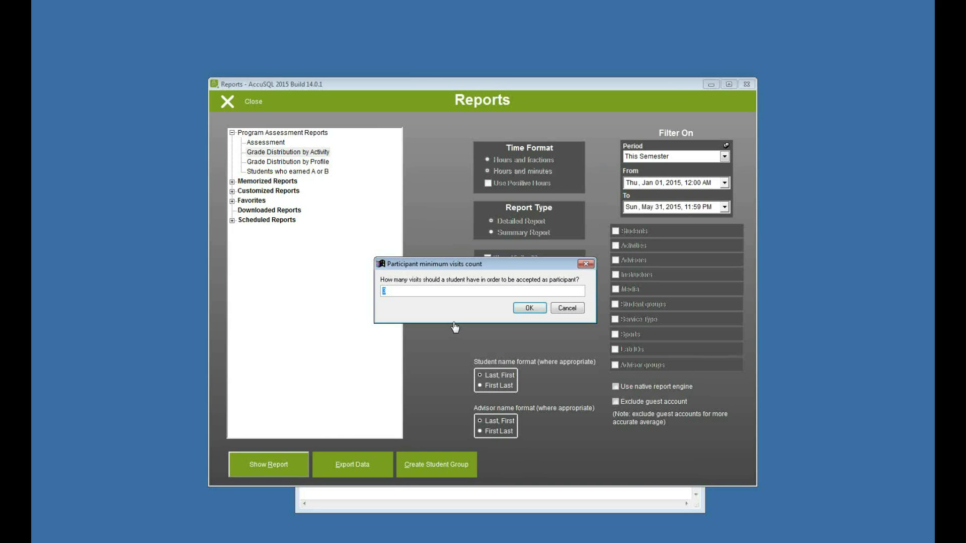
left_click(527, 308)
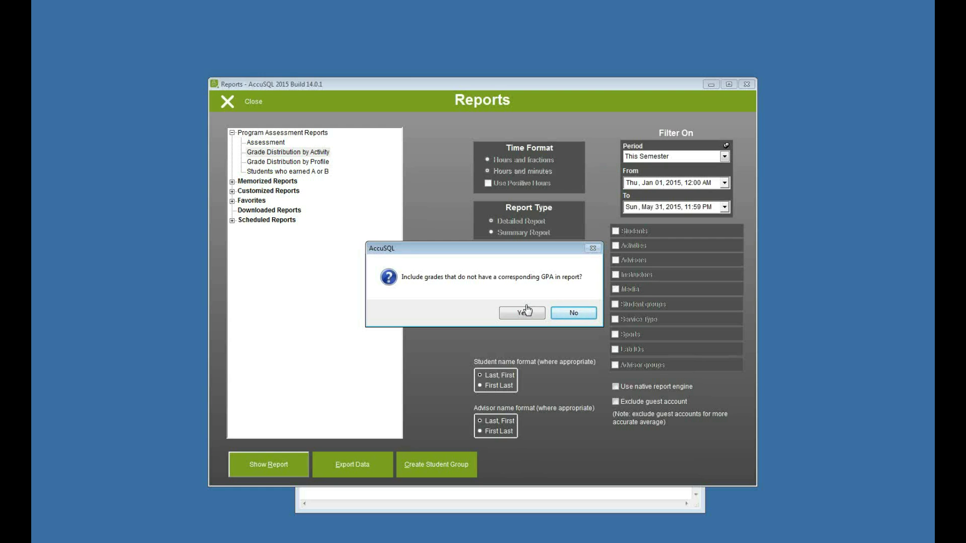
left_click(579, 312)
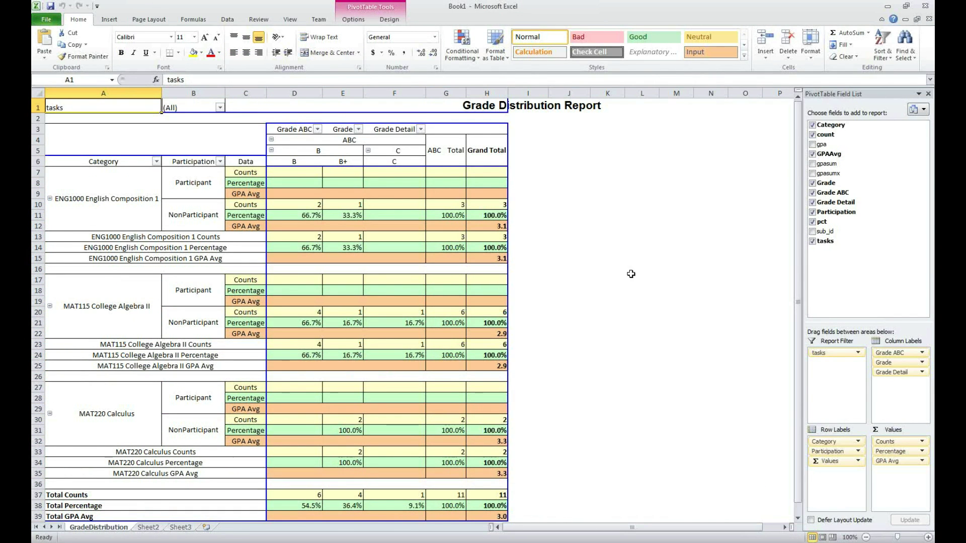
Examine the Participant and NonParticipant grade counts and ABC total for ENG1000 English Composition 1 in the Grade Distribution Report.
left_click(108, 203)
left_click(196, 183)
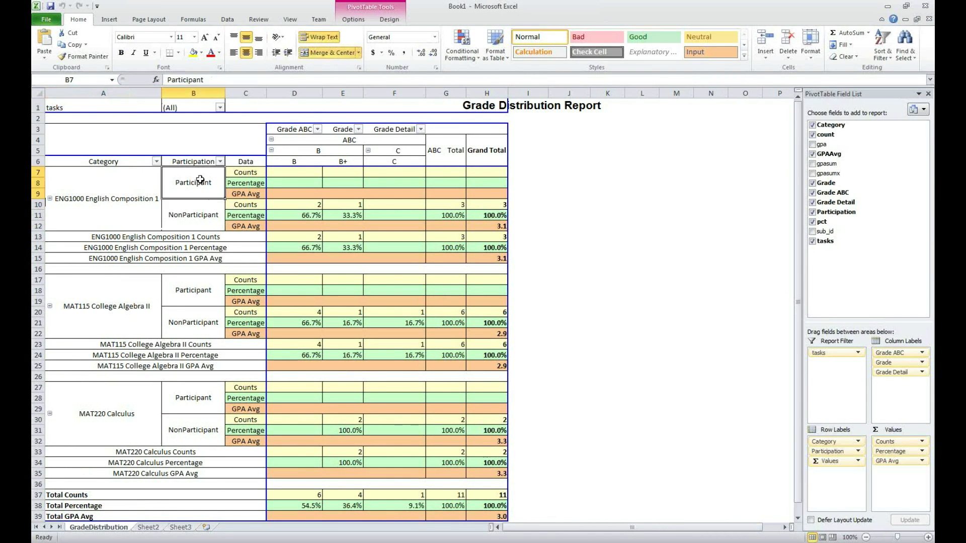
left_click(194, 221)
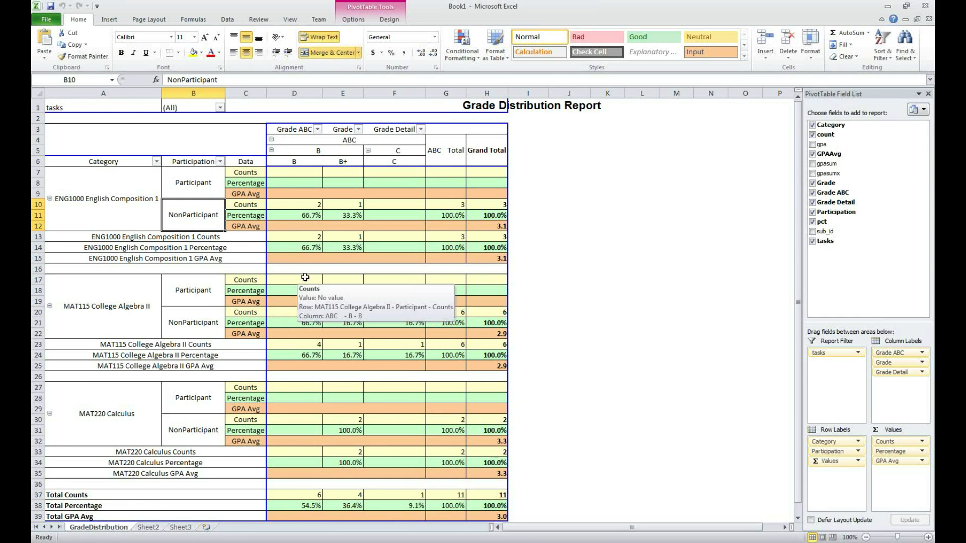
left_click(293, 206)
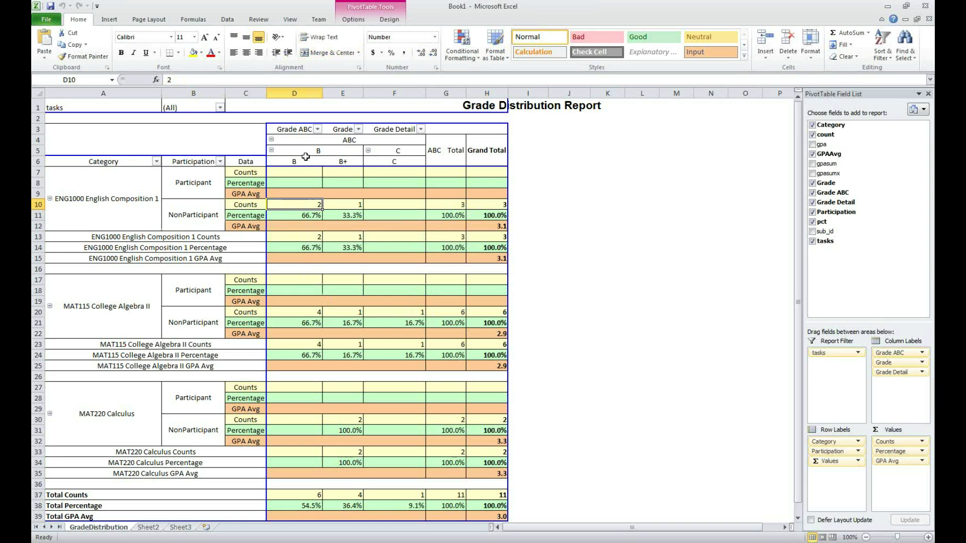
left_click(354, 205)
left_click(303, 206)
left_click(350, 205)
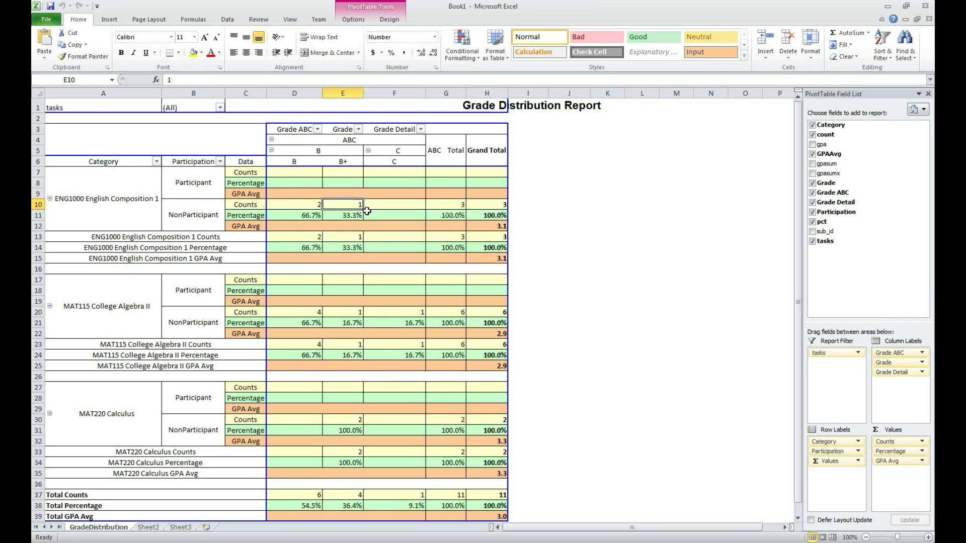
left_click(454, 205)
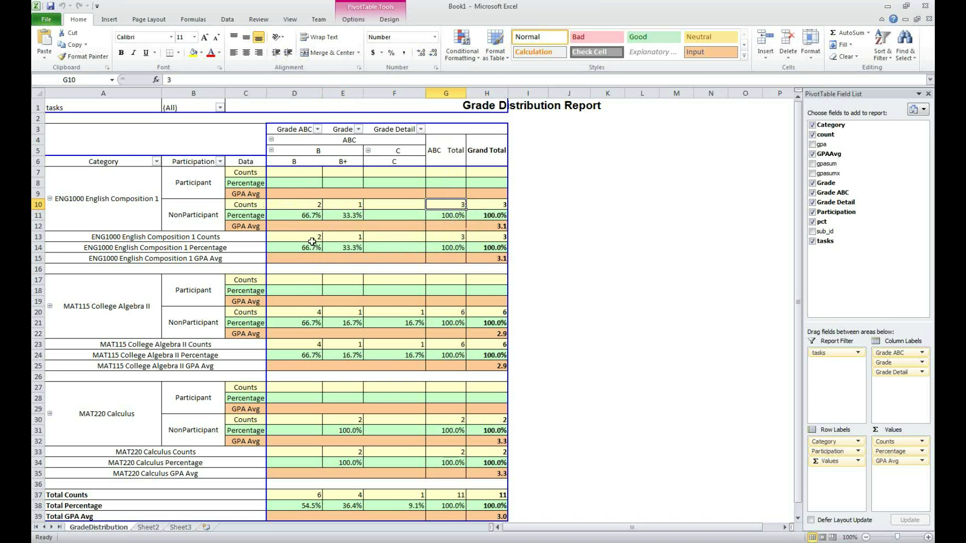
Review the NonParticipant B, B+ and C counts and total for MAT115 College Algebra II, and close the workbook without saving.
scroll(365, 305, "down", 1)
left_click(318, 278)
left_click(338, 278)
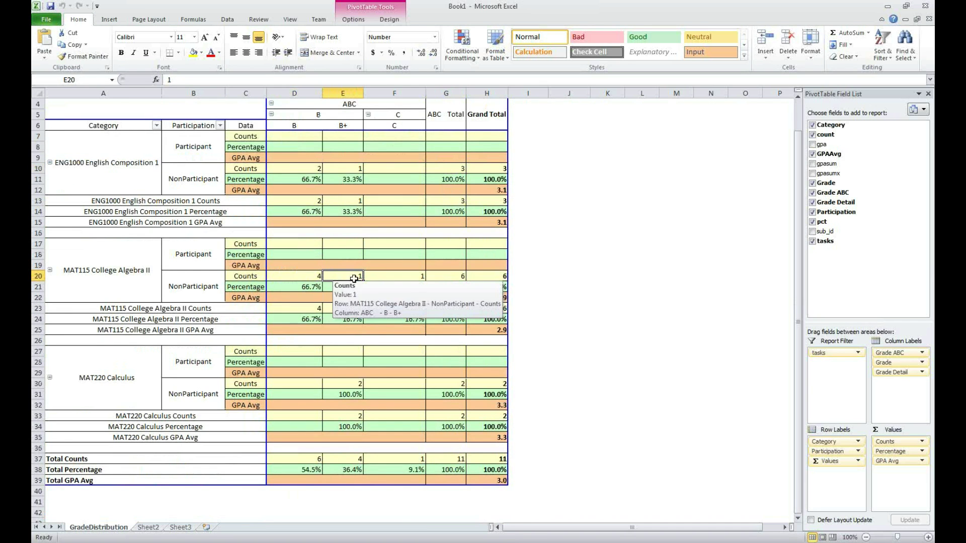
left_click(413, 279)
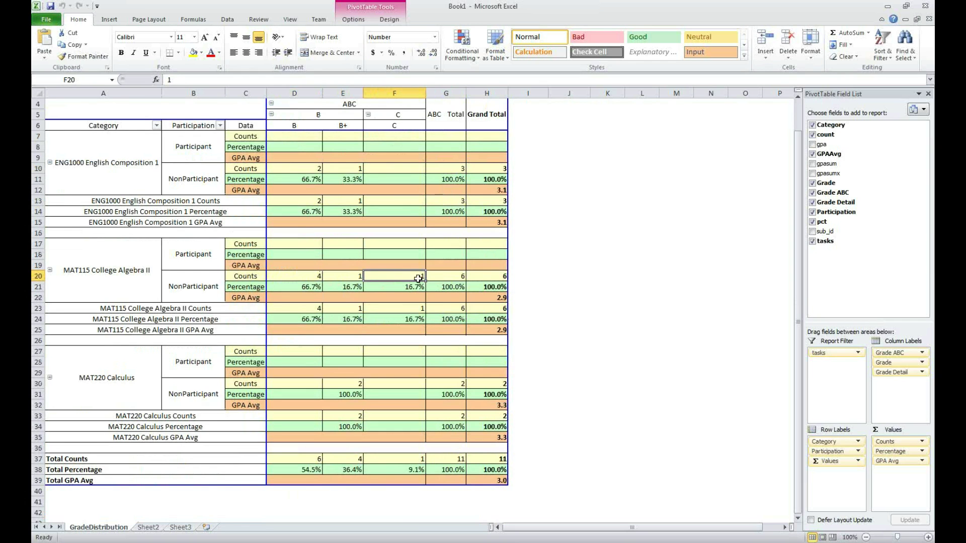
left_click(446, 277)
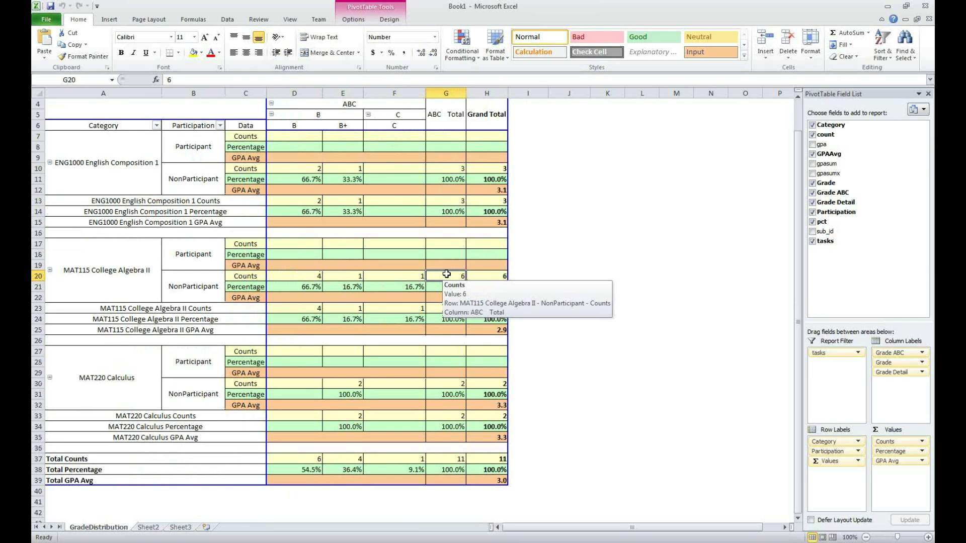
left_click(925, 5)
left_click(482, 289)
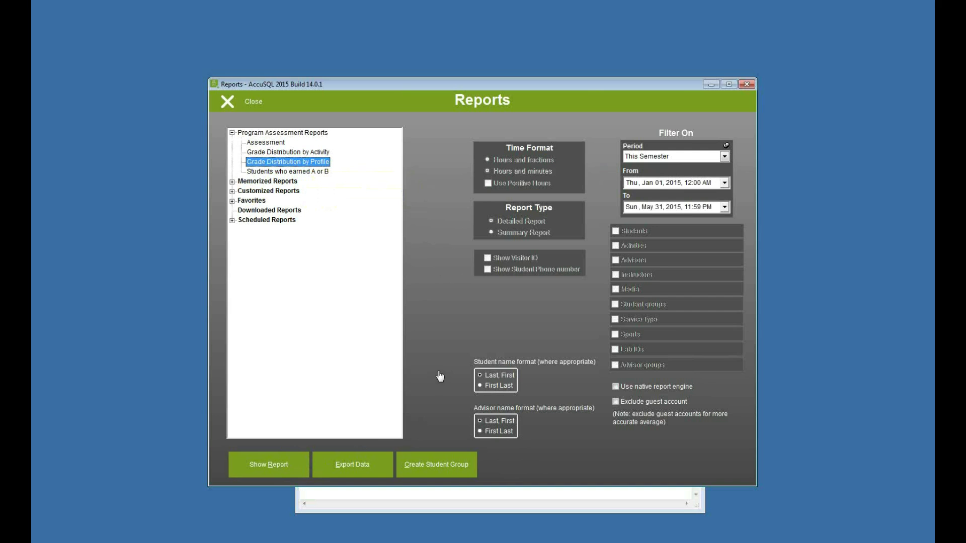
Run the Grade Distribution by Profile report on the question "Major?".
left_click(281, 471)
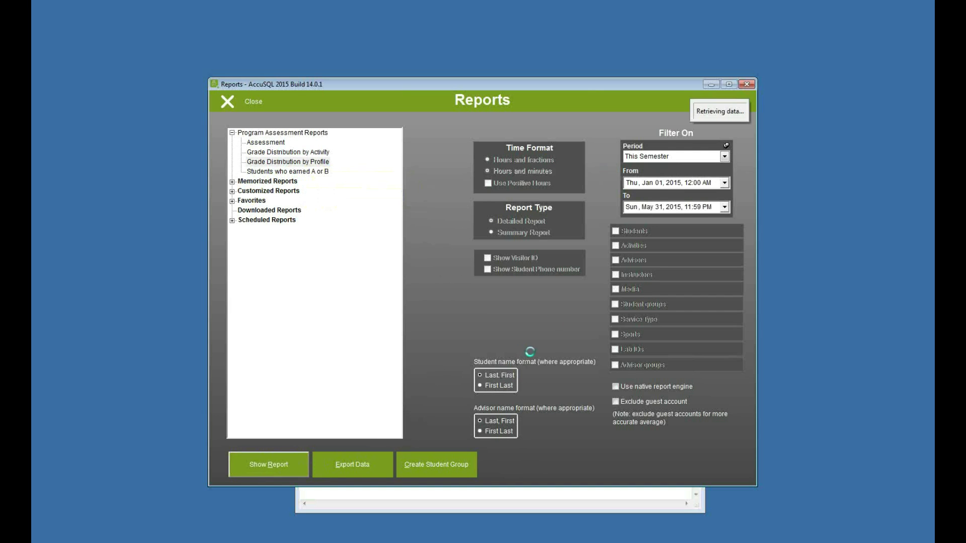
left_click(589, 285)
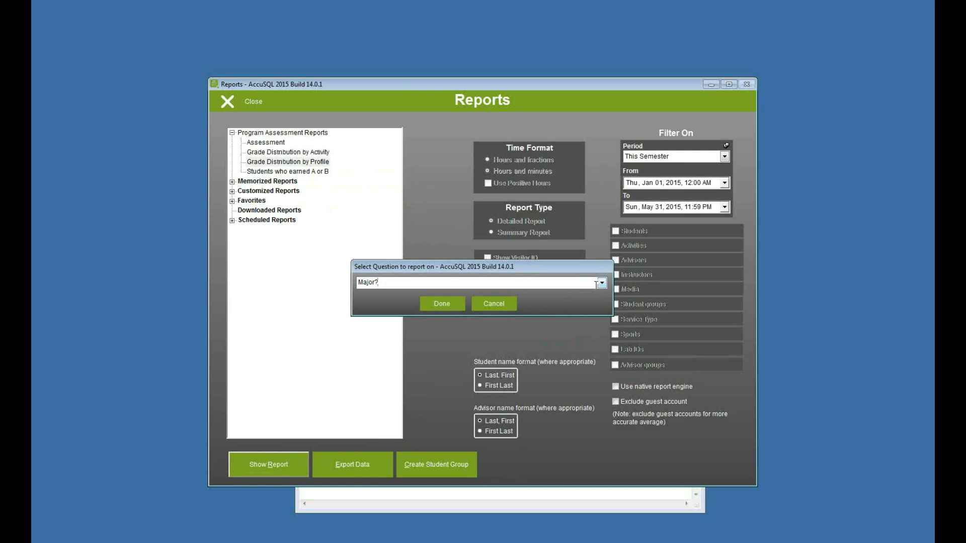
left_click(602, 283)
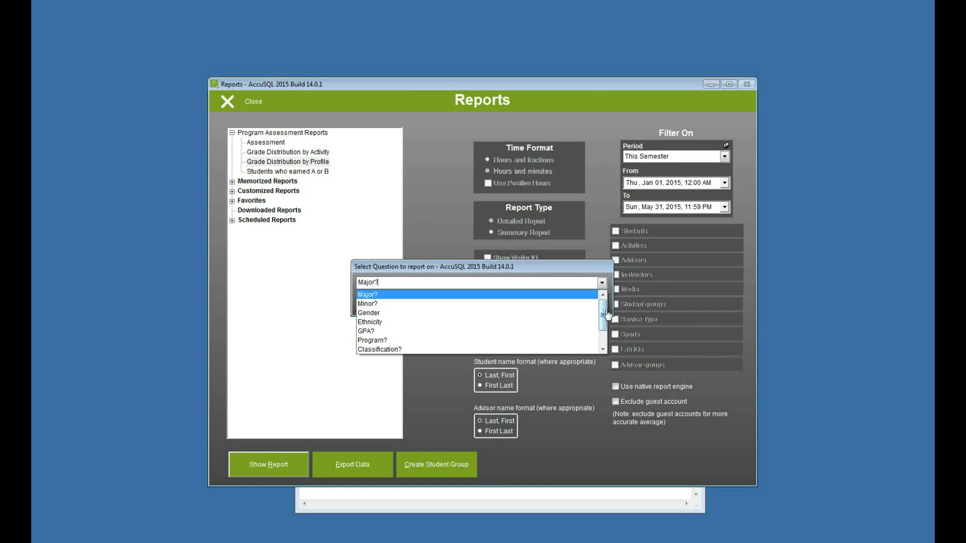
left_click(424, 298)
left_click(443, 304)
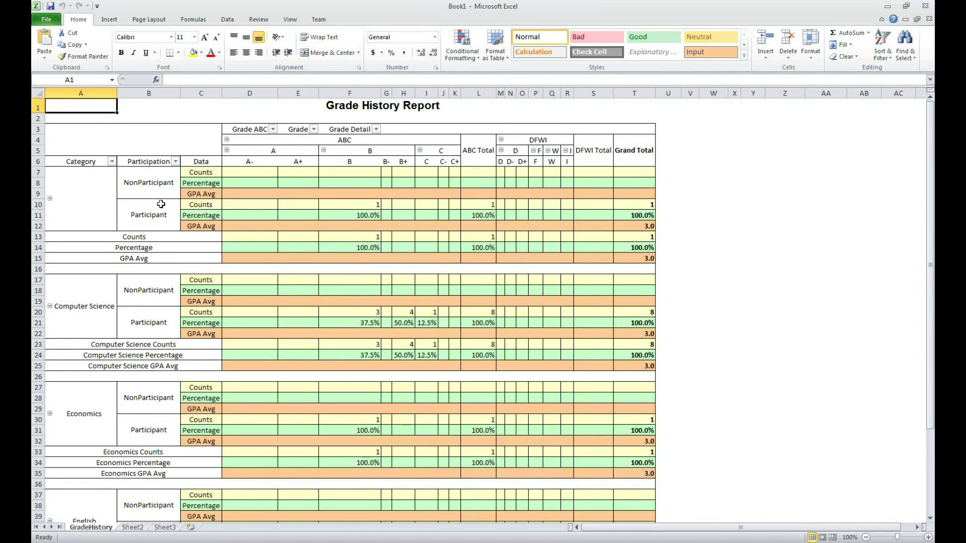
Examine the Participant B, B+ and C counts and ABC total for Computer Science in the Grade History Report.
scroll(376, 208, "down", 1)
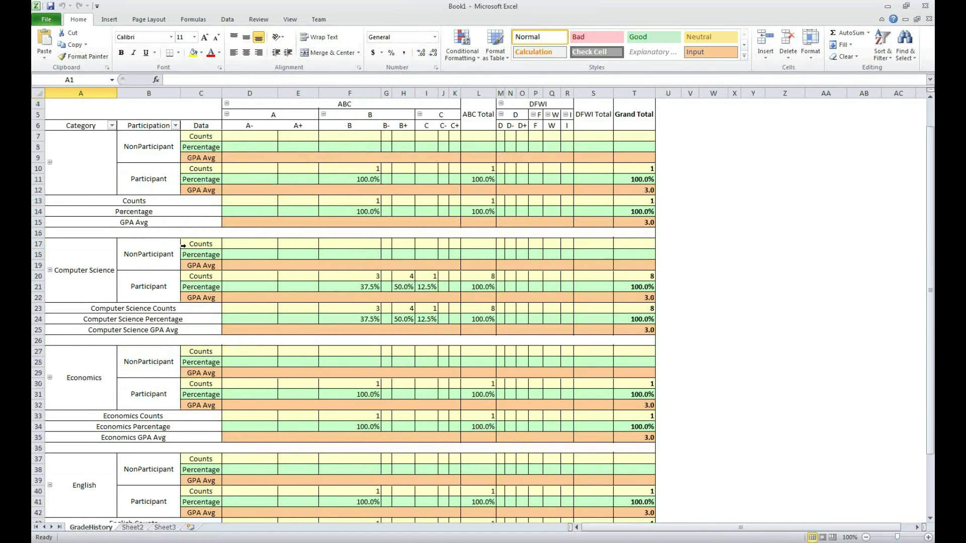
left_click(95, 280)
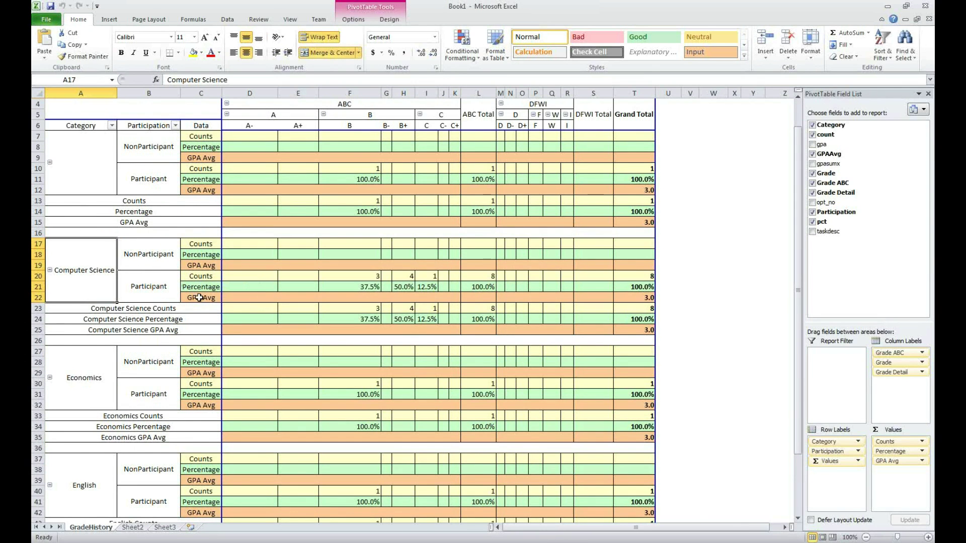
left_click(203, 277)
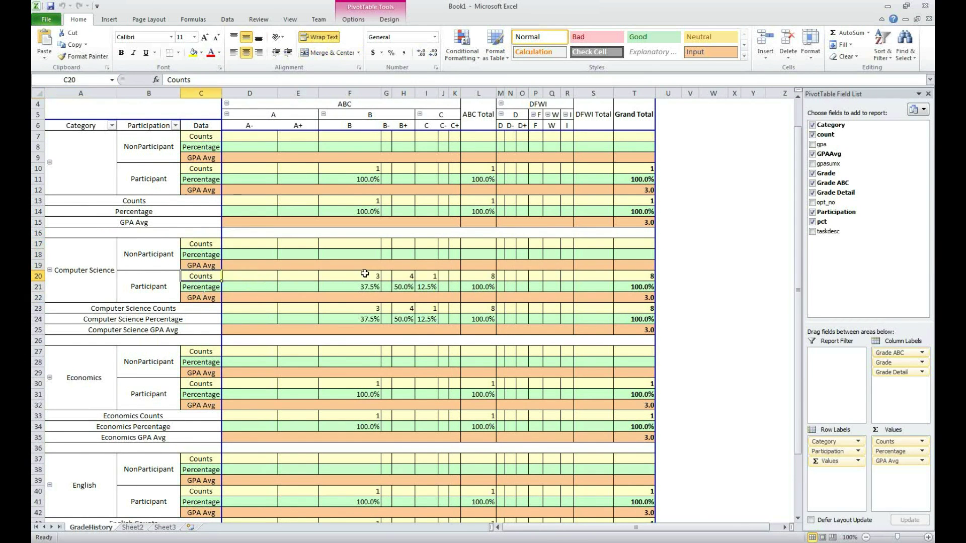
left_click(365, 273)
left_click(405, 277)
left_click(433, 276)
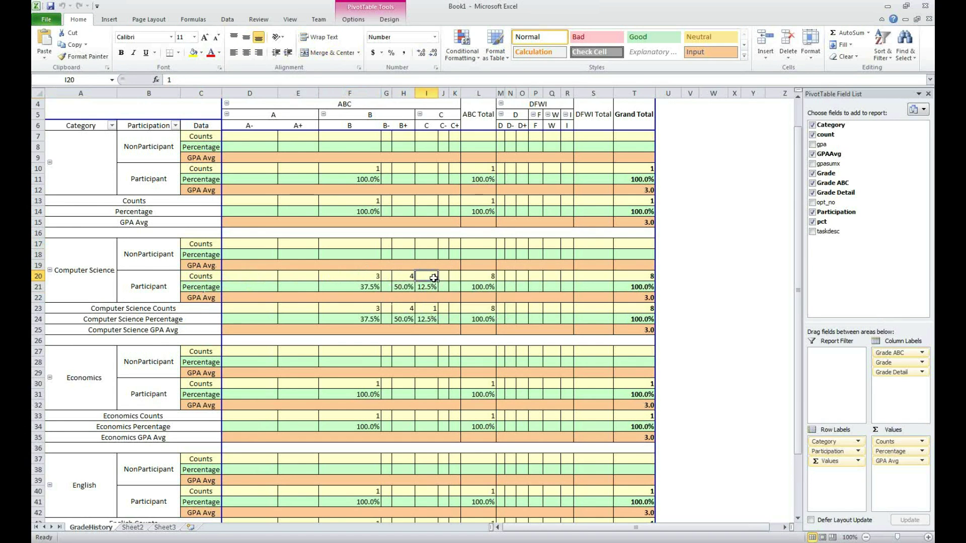
left_click(486, 281)
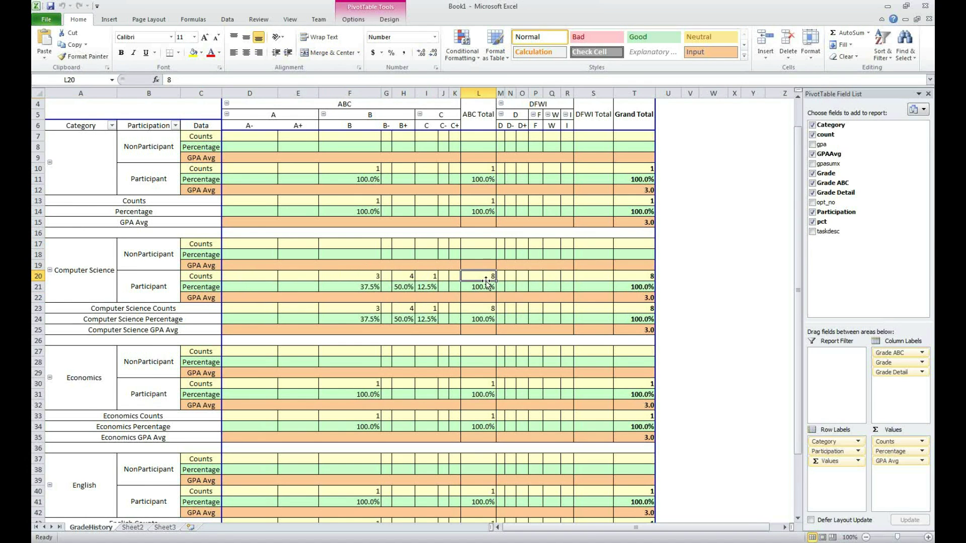
Compare the Computer Science, Economics and English categories in the Grade History Report, and close the workbook without saving.
left_click(82, 278)
left_click(79, 373)
left_click(90, 485)
left_click(924, 7)
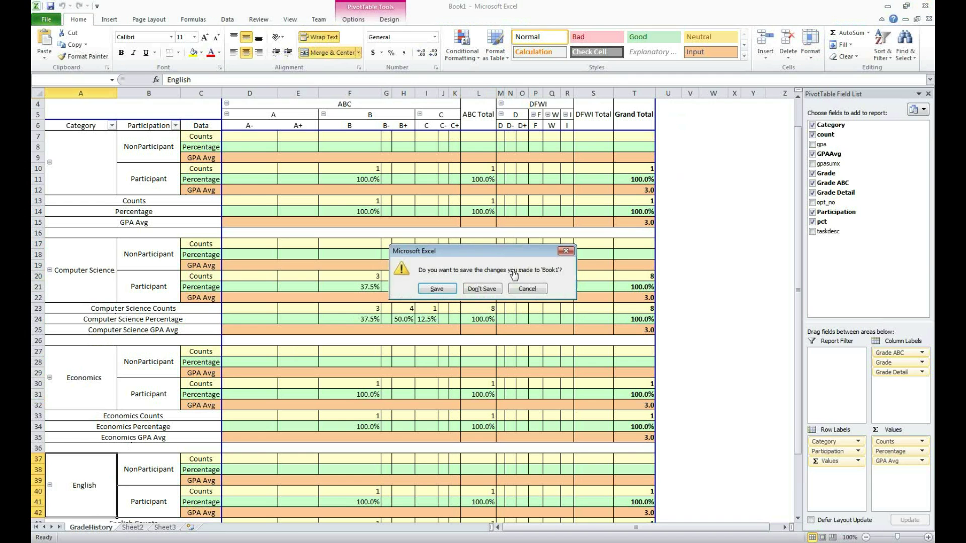
left_click(483, 289)
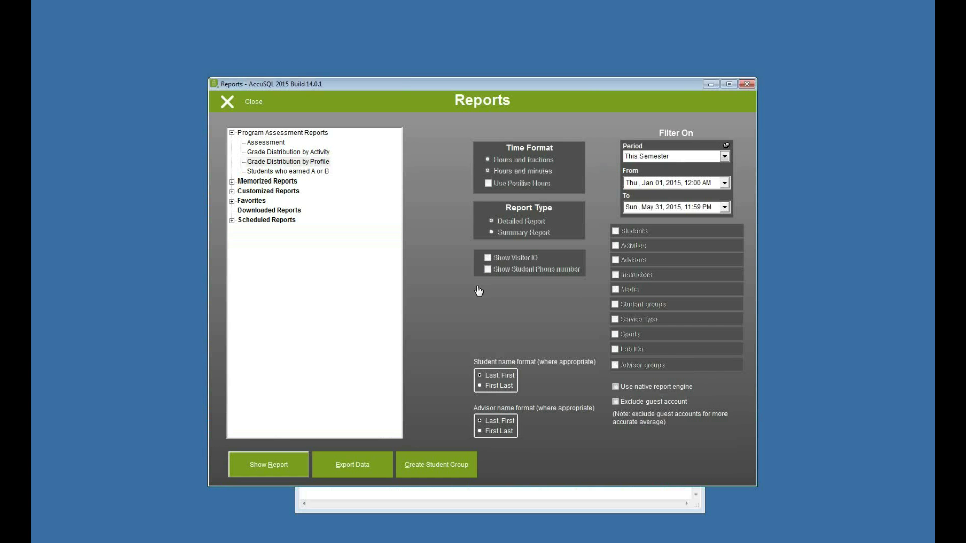
Run the Grade Distribution by Profile report on the question "Classification?" and bring the resulting Excel workbook to the front.
left_click(300, 471)
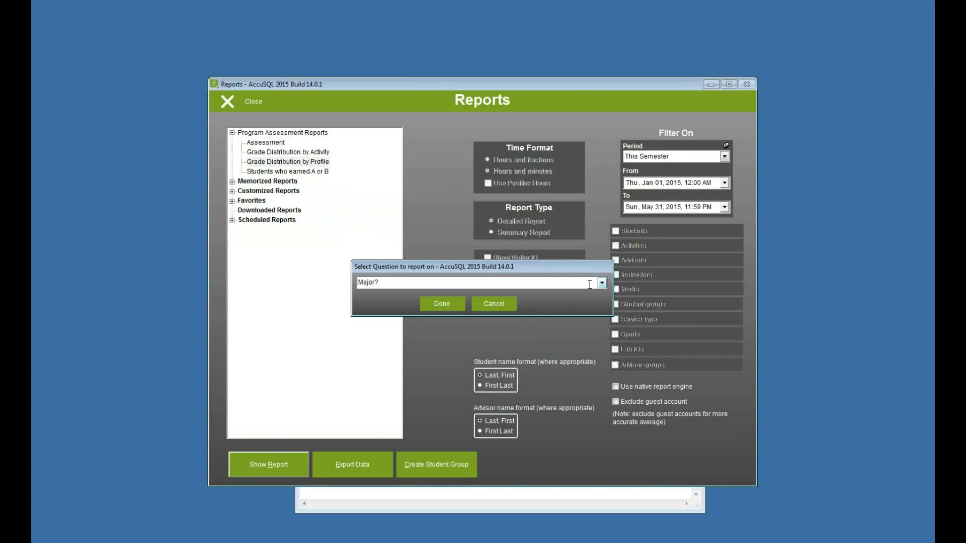
left_click(602, 283)
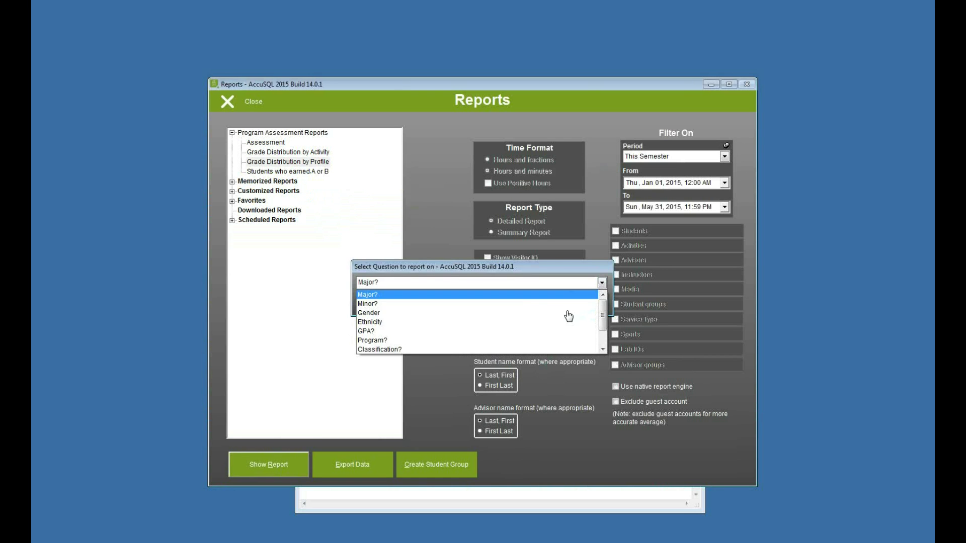
left_click(594, 349)
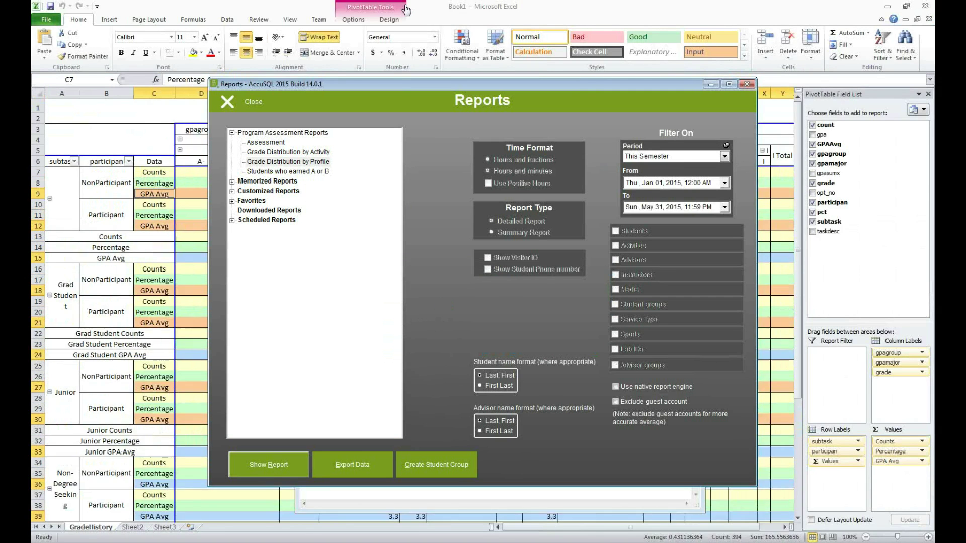
left_click(432, 14)
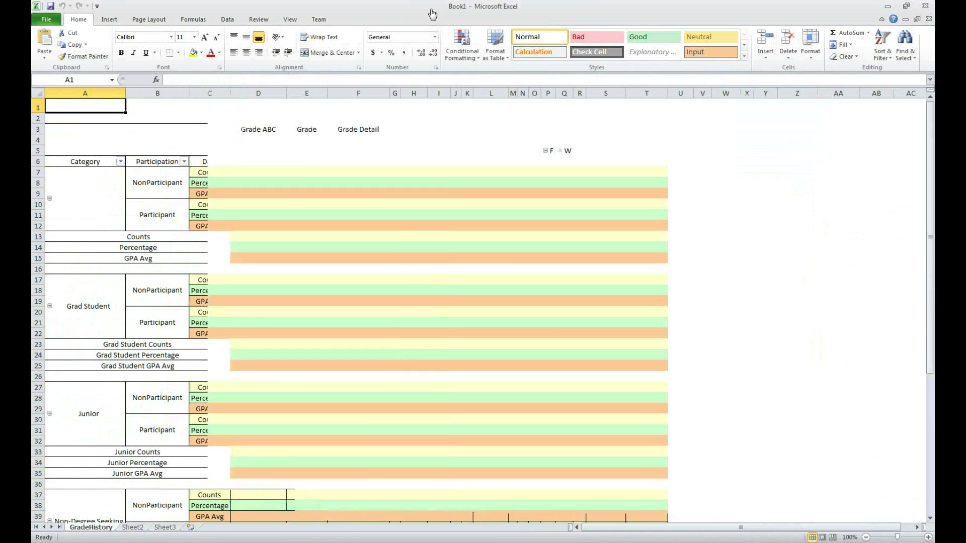
Review the grade counts by classification, including Grad Student and Junior participants, down to the totals, and close the workbook without saving.
left_click(94, 293)
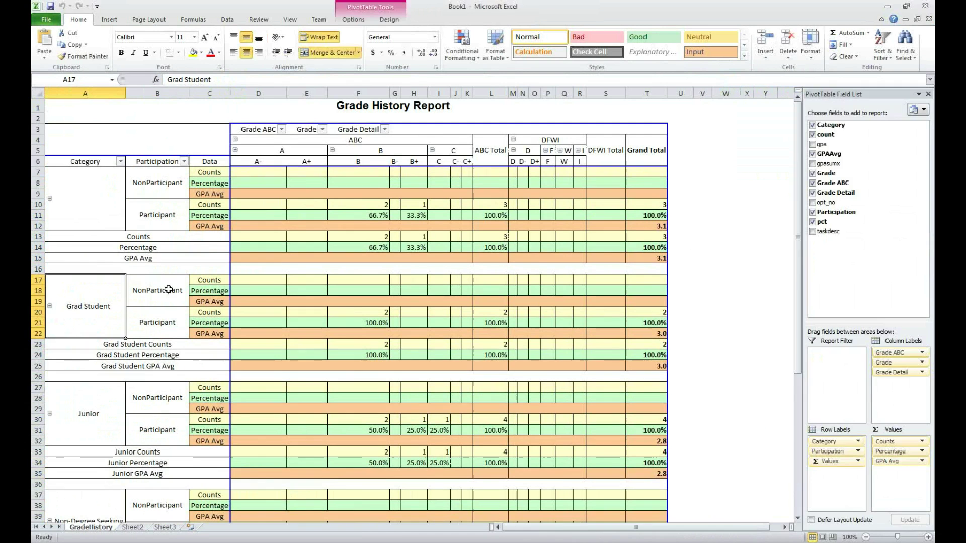
left_click(182, 320)
left_click(362, 316)
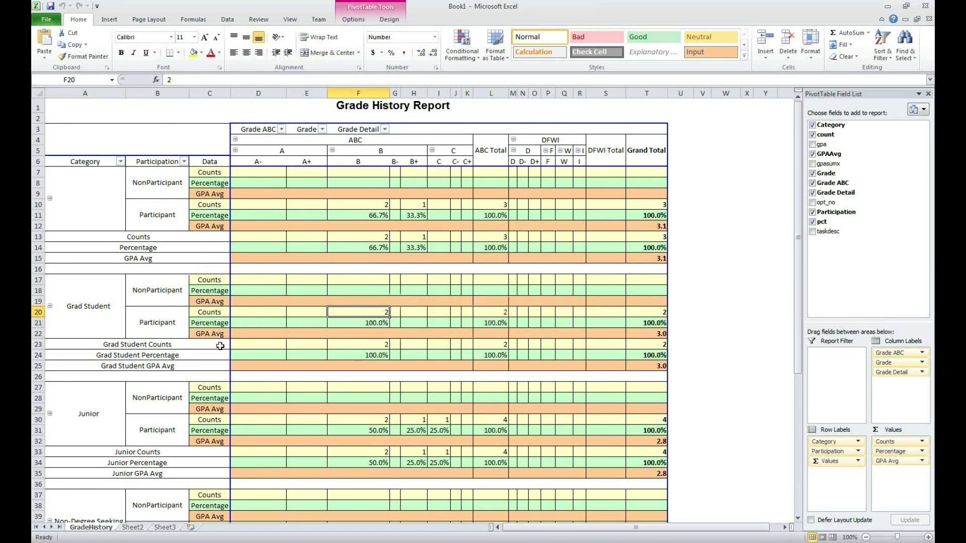
scroll(220, 346, "down", 2)
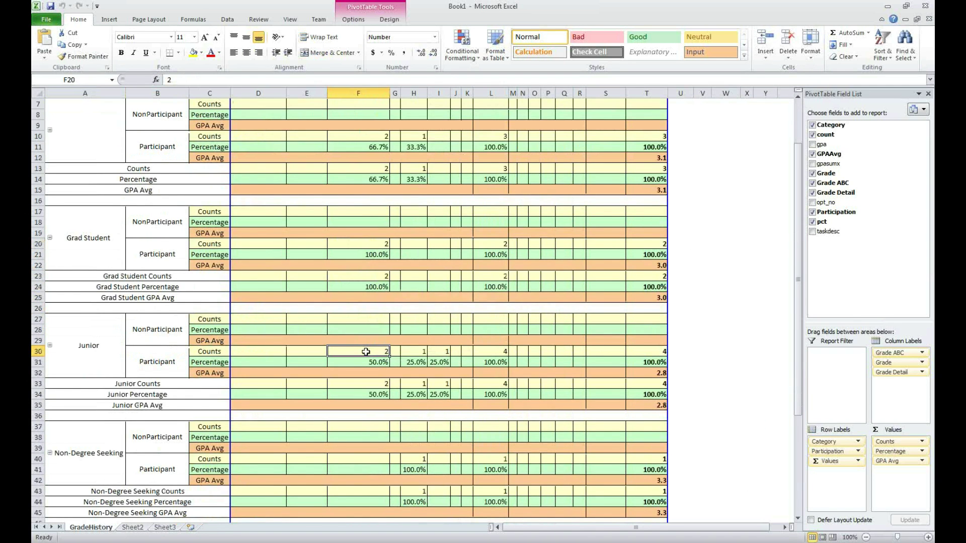
left_click(366, 352)
scroll(452, 347, "down", 4)
scroll(371, 339, "down", 2)
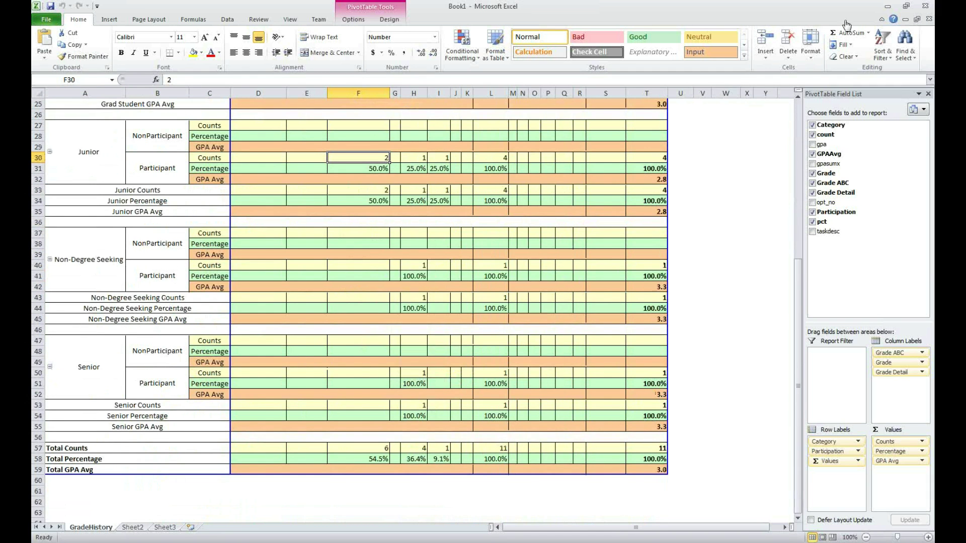
left_click(925, 5)
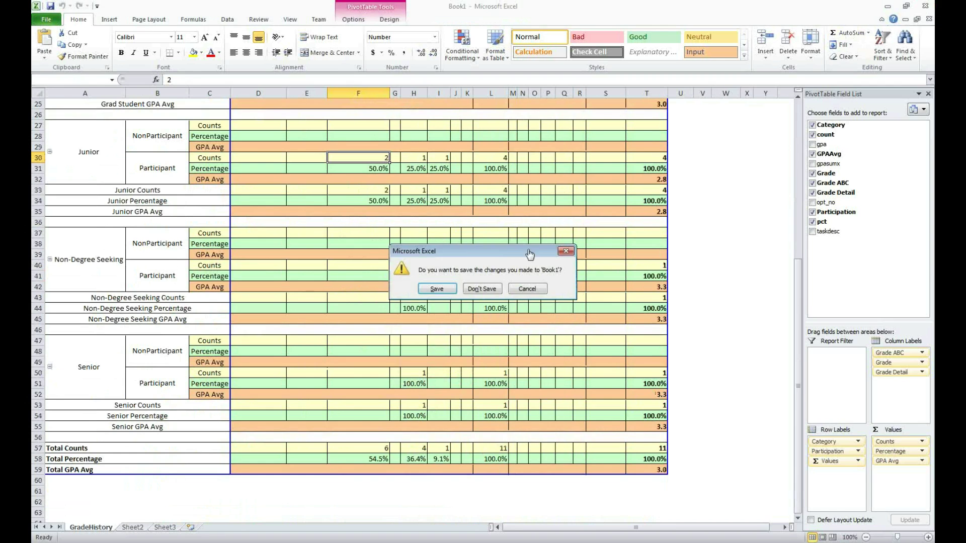
left_click(482, 289)
Run the "Students who earned A or B" report from the Program Assessment reports for This Semester.
left_click(297, 172)
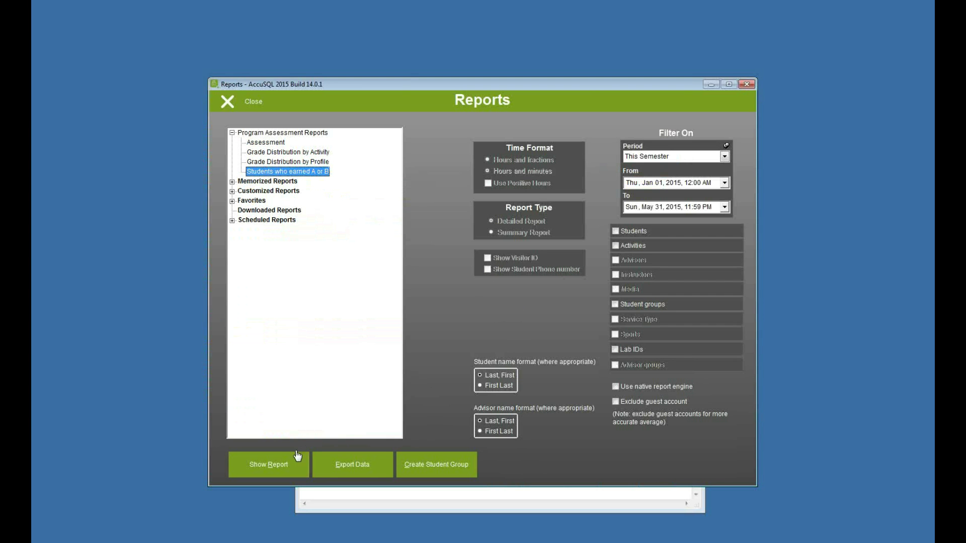
left_click(271, 463)
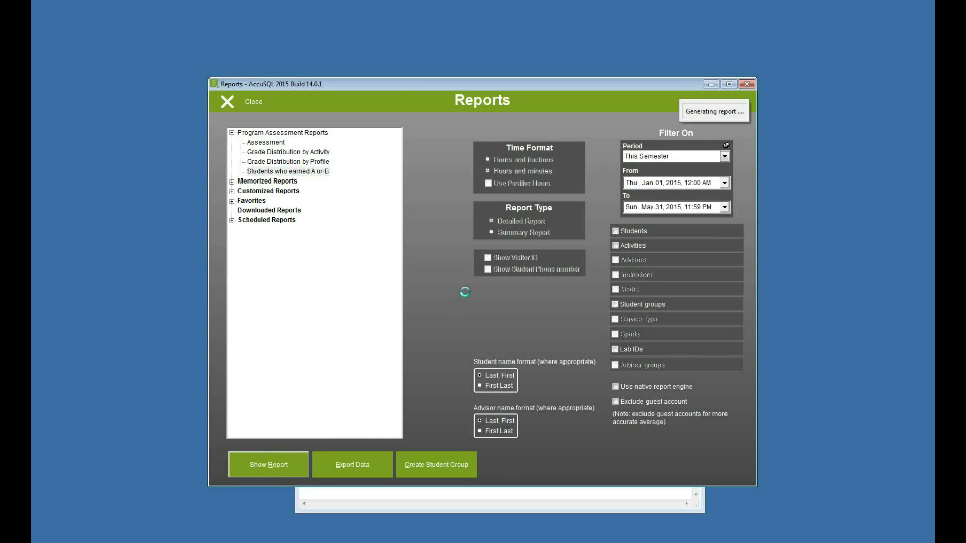